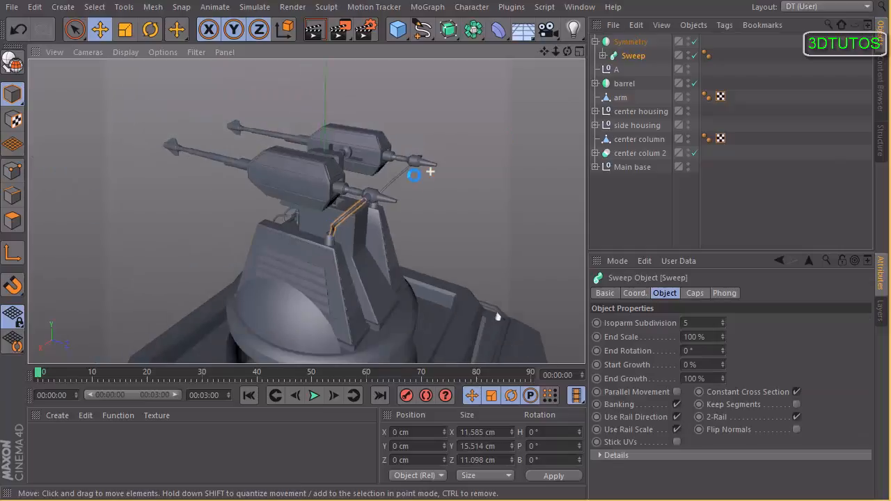
Select the barrel polygon object inside the barrel symmetry group and try sliding it along its length, undoing the move
alt+drag(384, 149, 354, 184)
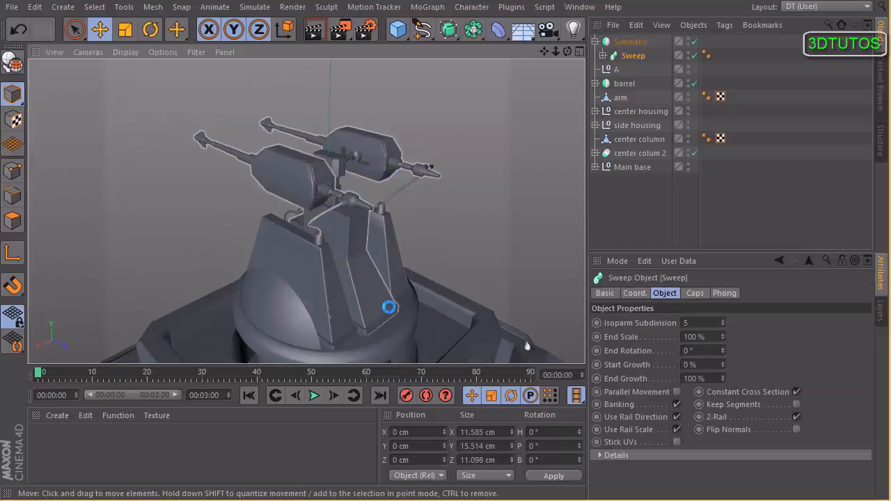
click(620, 206)
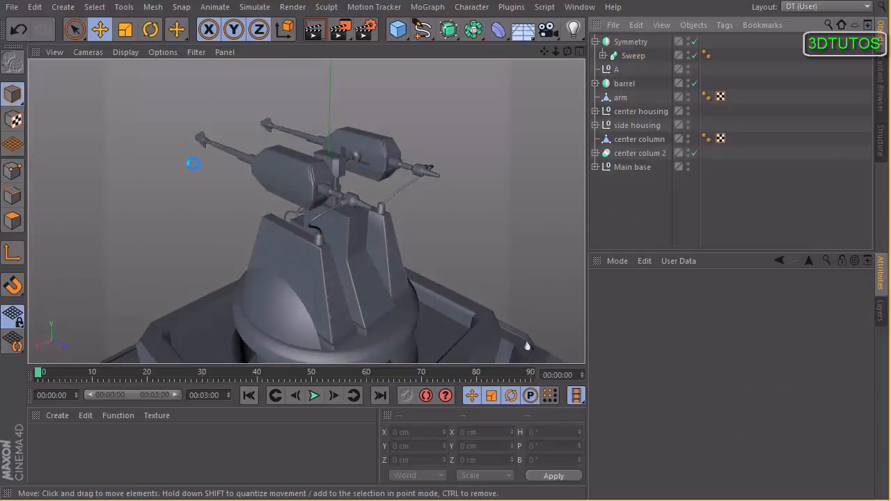
click(224, 149)
alt+drag(334, 149, 405, 157)
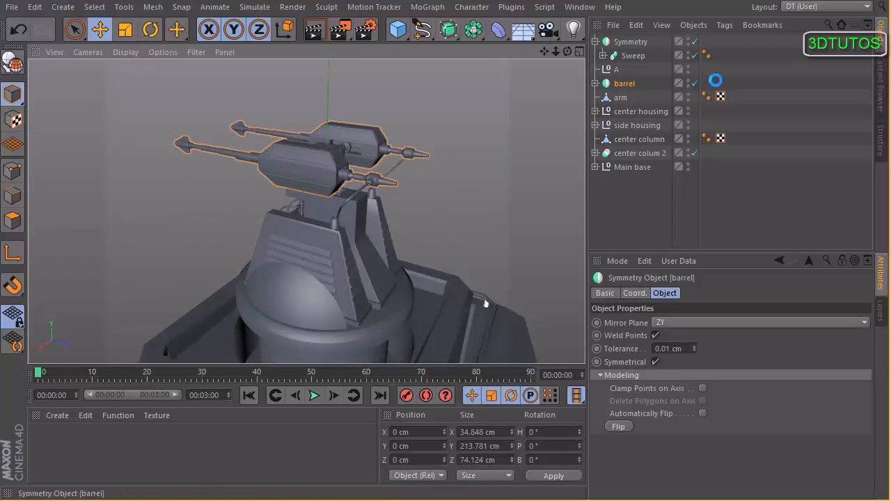
click(596, 82)
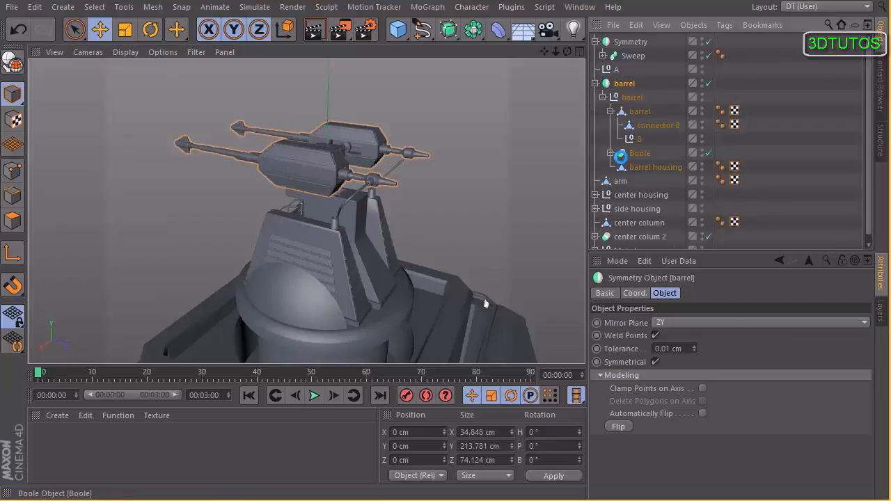
click(635, 111)
click(610, 110)
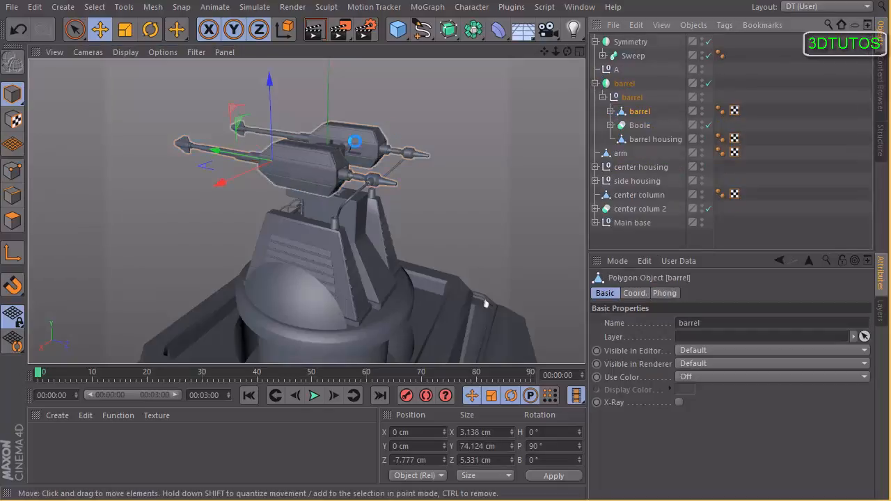
drag(218, 147, 371, 127)
key(ctrl+z)
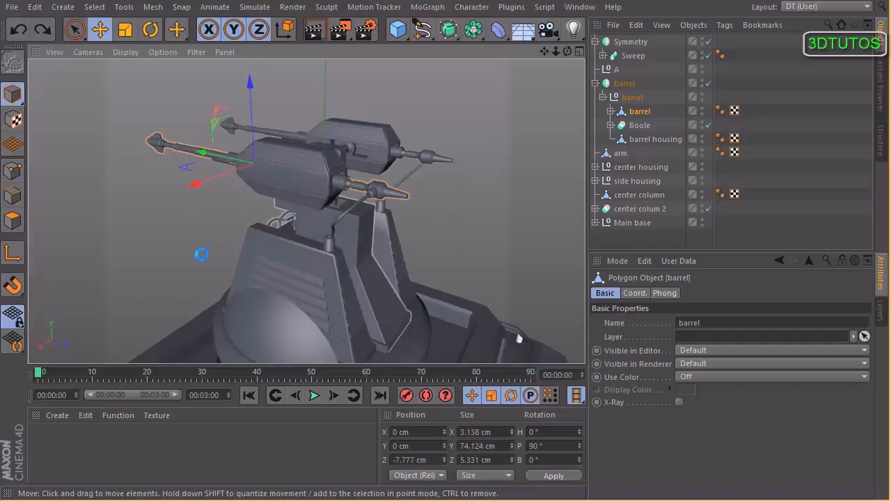
Keyframe the barrel's recoil: record its rest position at frame 0 and a slid-back position of Z -1.483 cm at frame 4
click(636, 112)
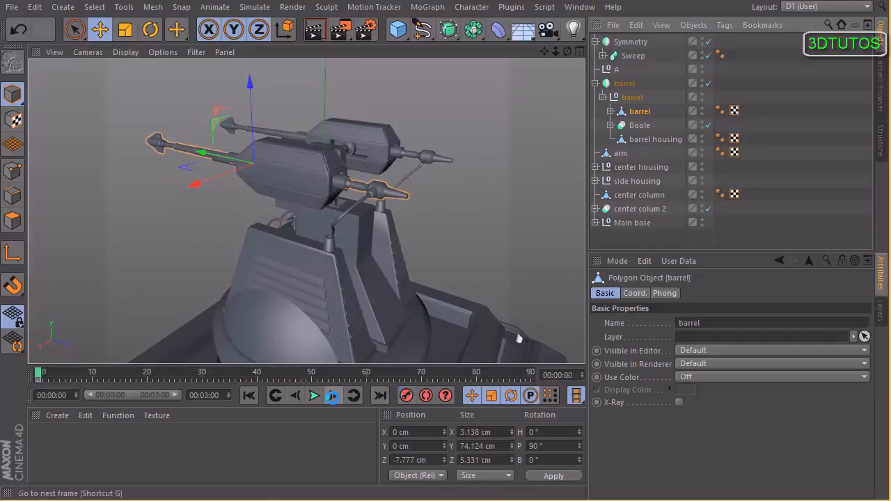
click(332, 395)
click(331, 397)
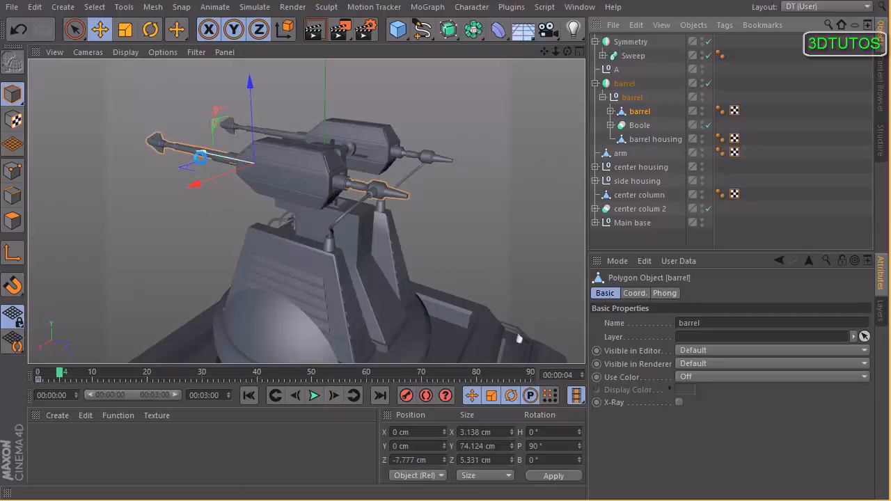
drag(202, 150, 243, 174)
click(407, 395)
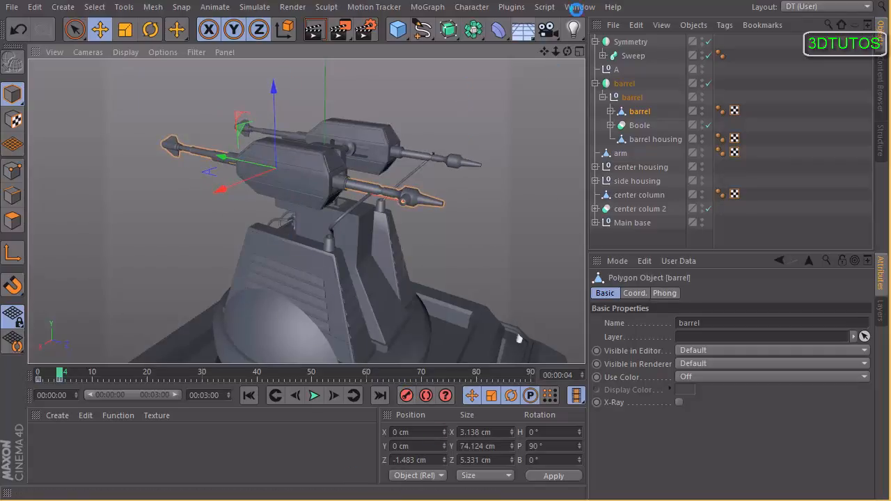
Open the Timeline, copy the barrel's first key to frame 12 and return the current time to frame 0
click(582, 7)
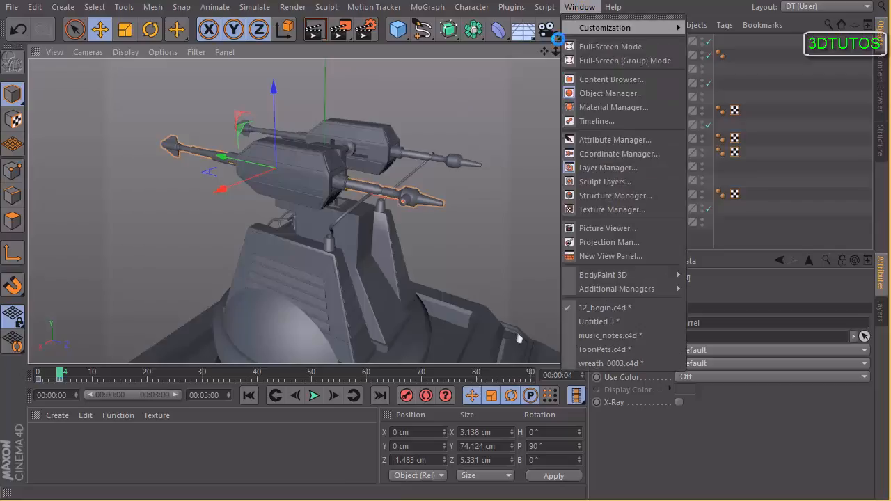
click(606, 121)
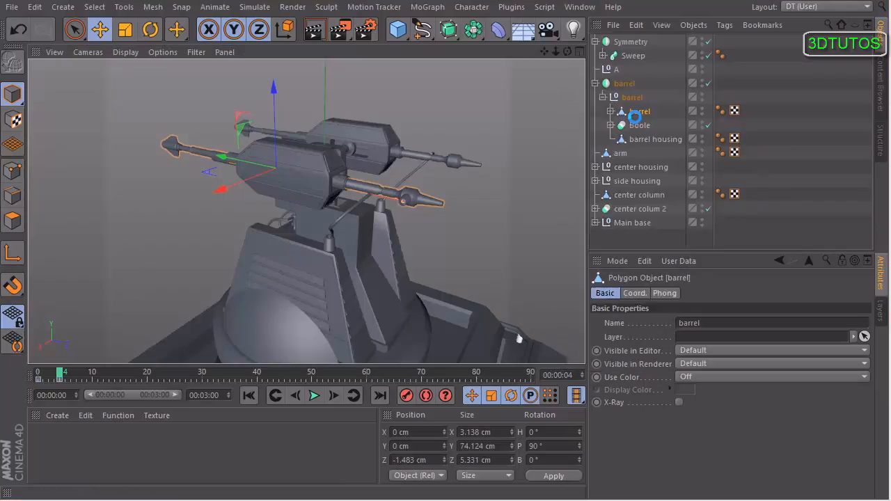
drag(359, 113, 542, 98)
drag(413, 98, 650, 96)
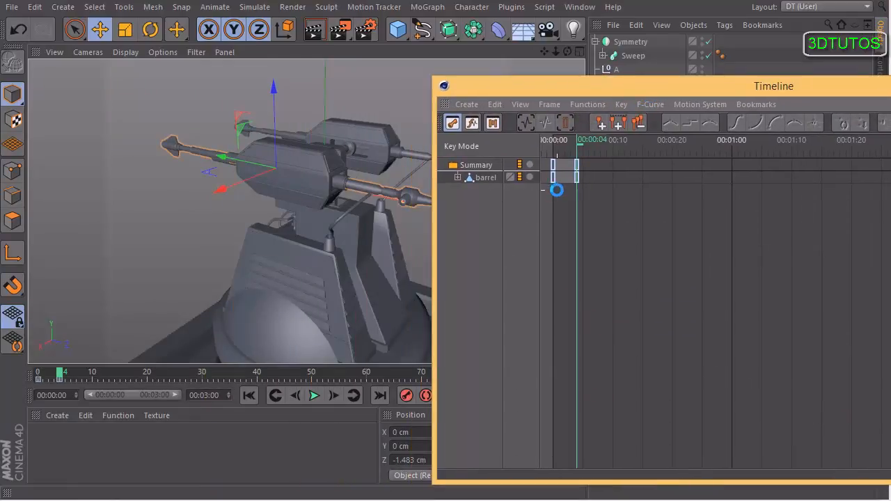
drag(547, 160, 564, 165)
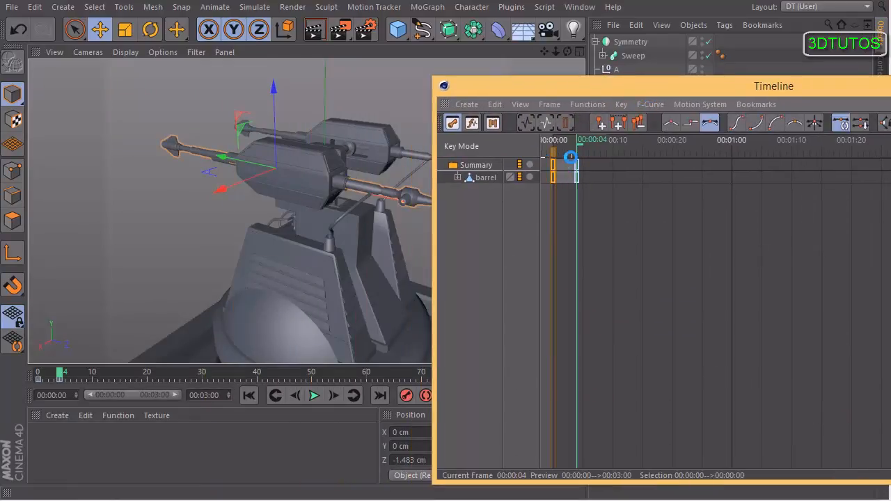
ctrl+drag(553, 164, 625, 165)
drag(578, 139, 551, 142)
Select all of the barrel's keys and cycle them with 15 copies and Offset enabled
alt+right_drag(813, 232, 644, 241)
drag(687, 220, 596, 147)
alt+middle_drag(762, 208, 720, 204)
click(620, 107)
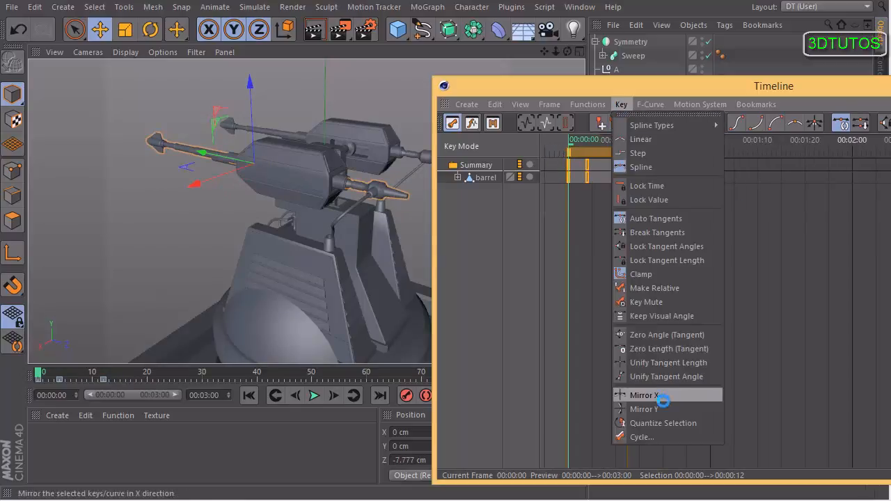
click(641, 436)
drag(657, 418, 687, 206)
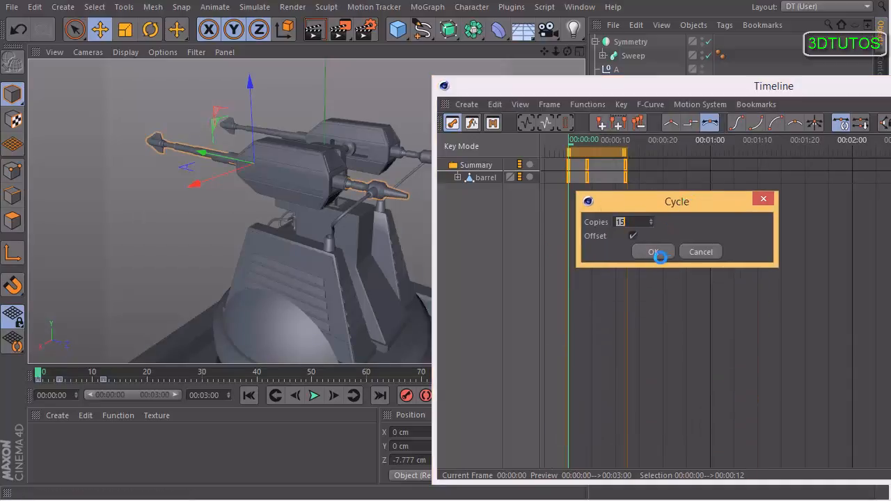
click(657, 252)
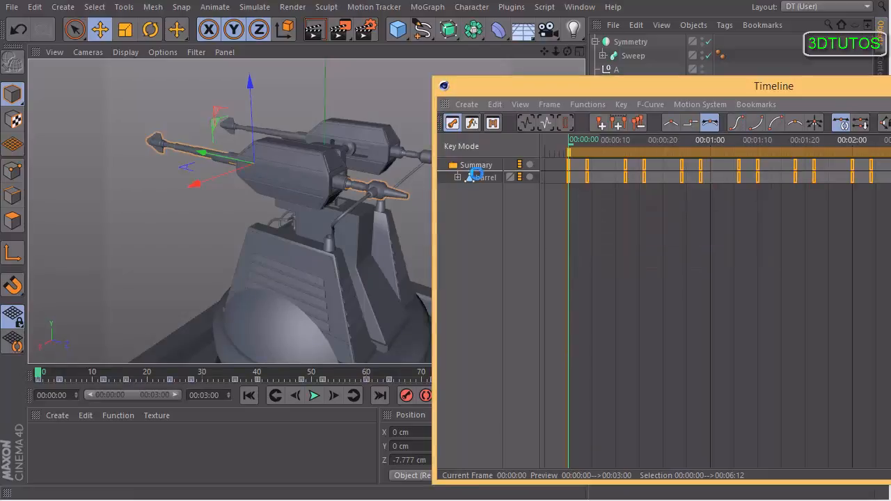
Close the Timeline, play the repeating barrel recoil and rewind to the start
drag(642, 86, 388, 95)
drag(488, 98, 620, 104)
key(shift+F3)
click(475, 228)
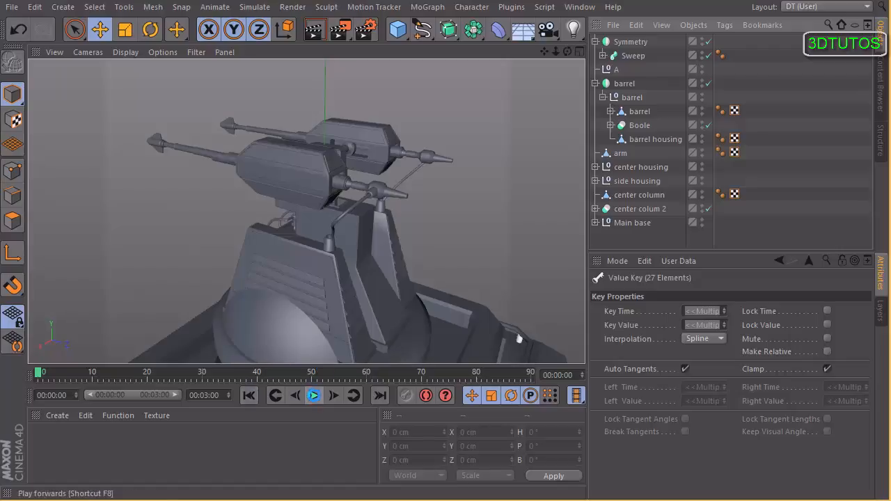
click(313, 395)
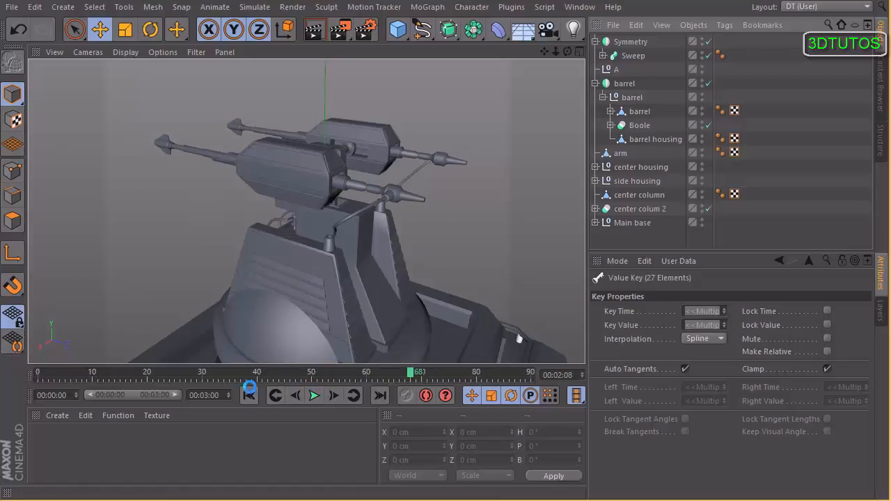
click(249, 394)
Display the properties of the Spline Dynamics tag on the cable's spline inside the Sweep and check the Rest Hold setting
alt+drag(328, 254, 481, 211)
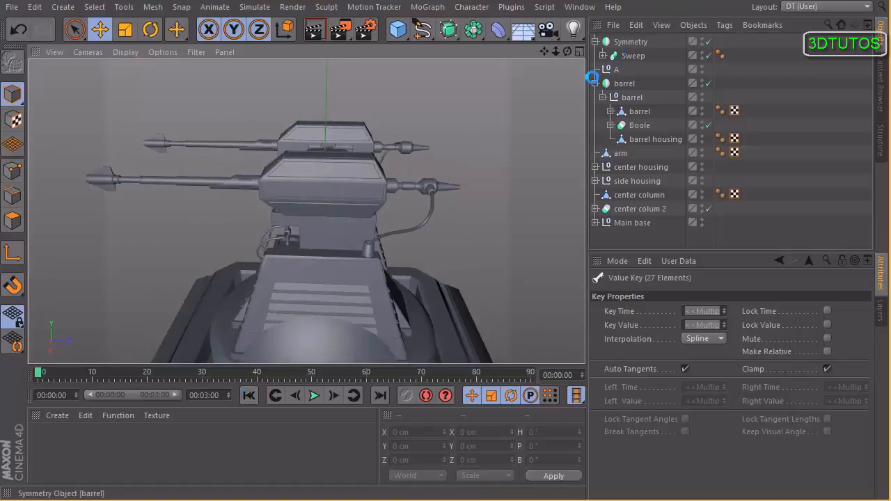
click(601, 55)
click(743, 83)
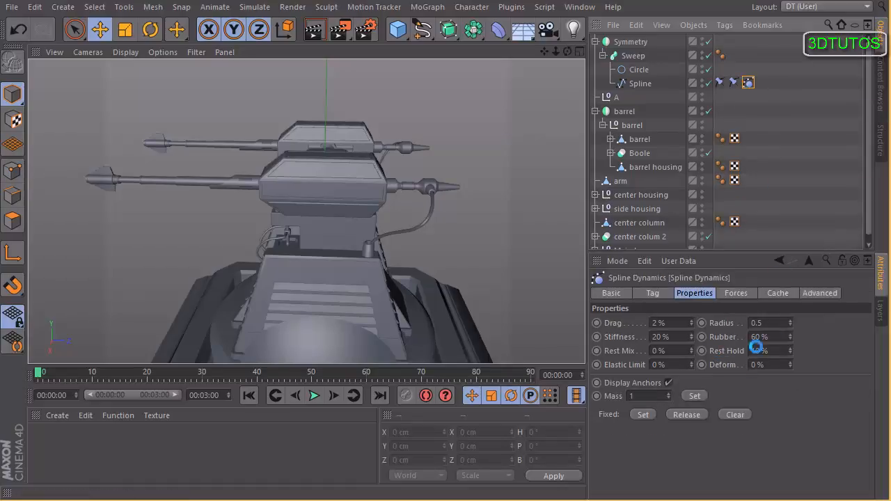
click(772, 350)
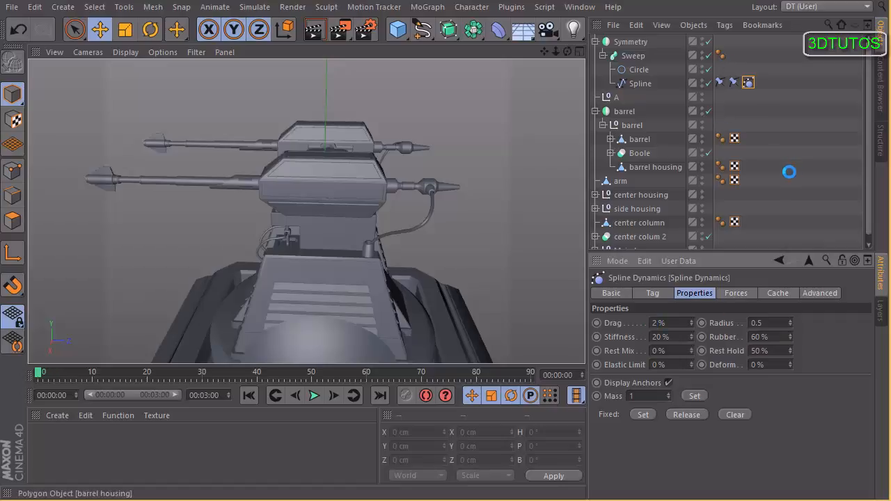
Play the animation to examine from several sides how the rear cable follows the barrel, and rewind to the start
alt+drag(306, 328, 368, 187)
key(F8)
alt+drag(425, 133, 435, 180)
scroll(455, 153, down, 5)
alt+drag(519, 141, 477, 147)
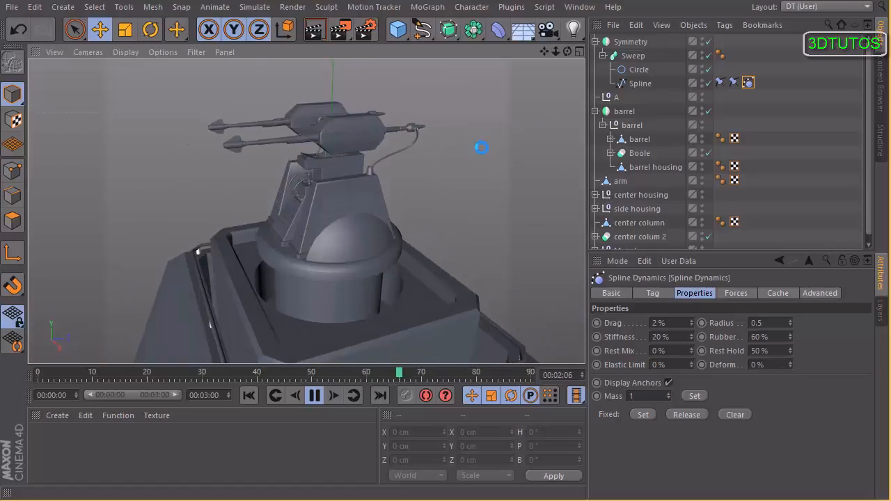
click(315, 395)
alt+drag(357, 160, 334, 202)
click(249, 394)
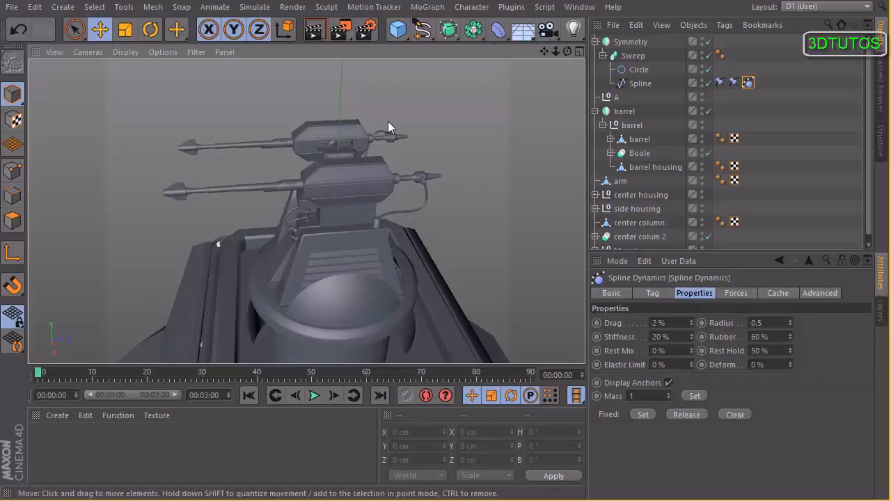
Replay the first part of the animation twice to recheck the cable's motion, and return to frame 0
click(316, 394)
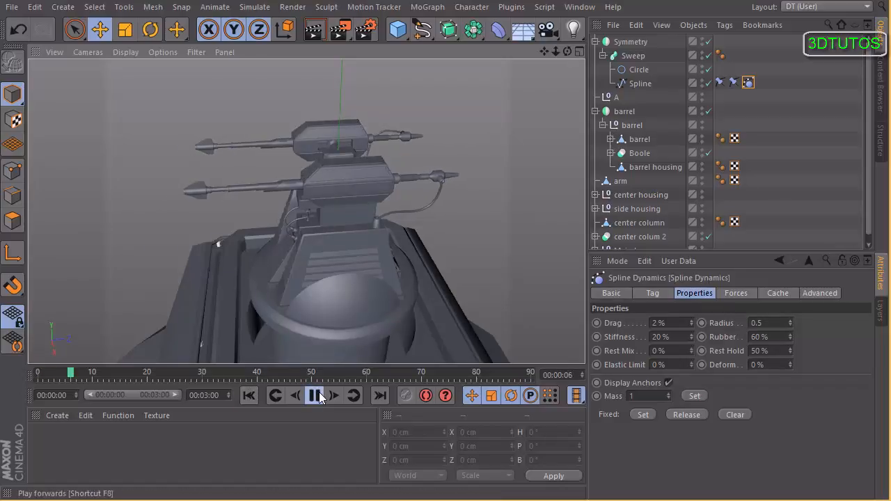
click(317, 395)
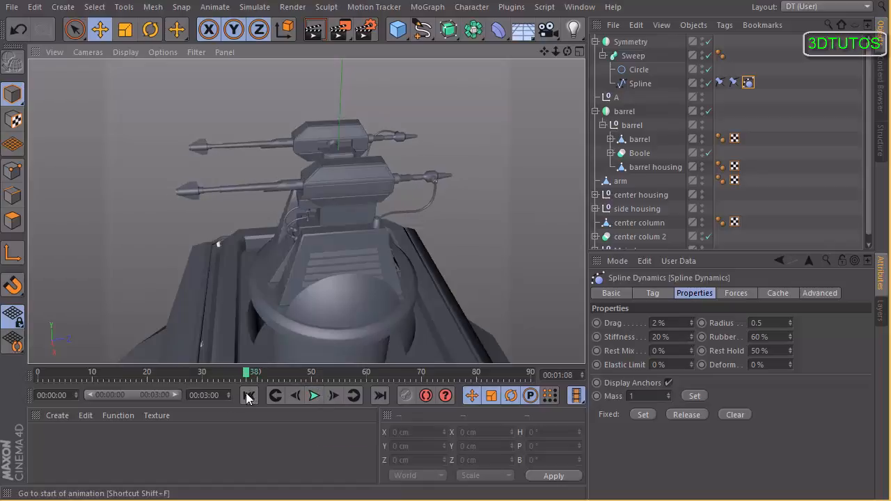
click(241, 395)
click(314, 396)
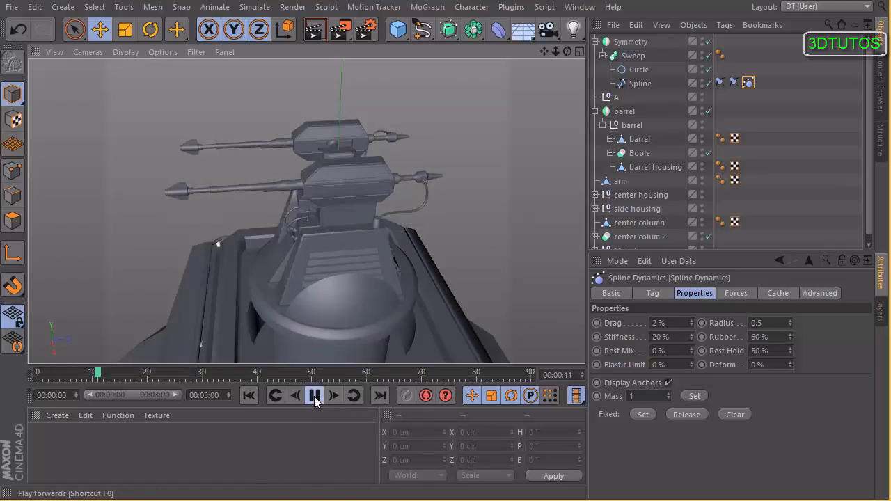
click(314, 396)
alt+drag(351, 247, 389, 218)
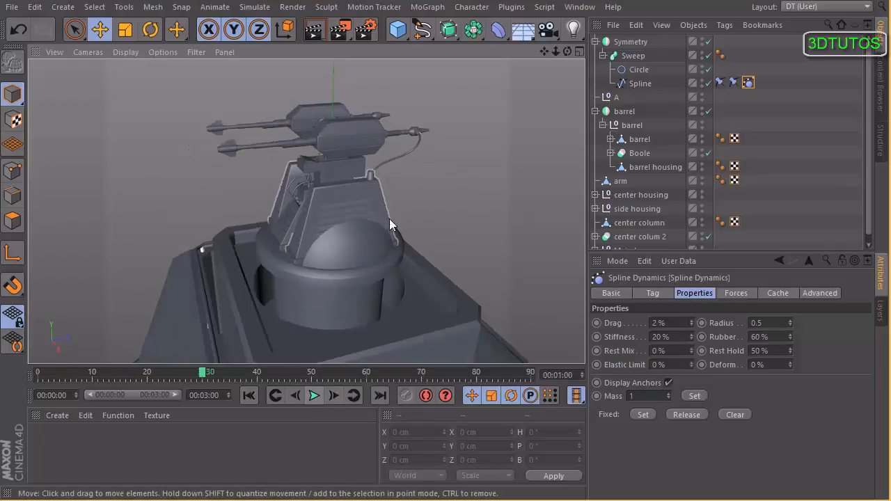
click(250, 395)
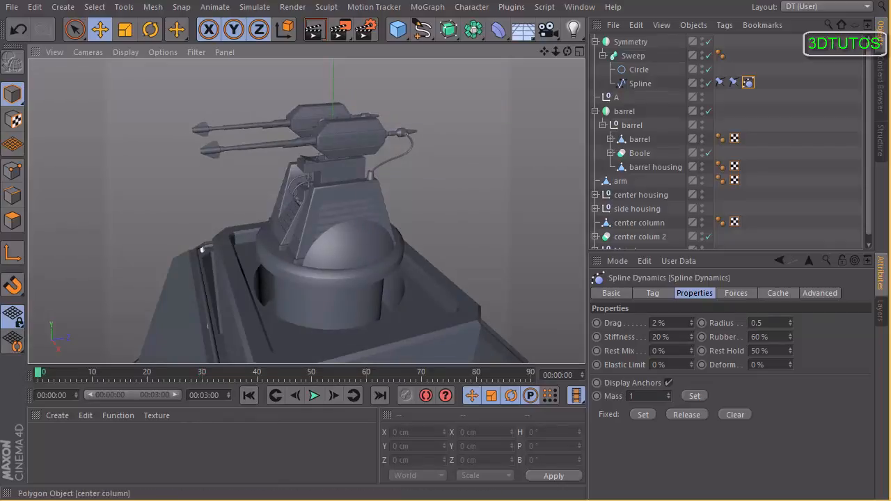
Delete all of the barrel's animation keys in the Timeline and close the window
key(shift+F3)
drag(558, 91, 475, 73)
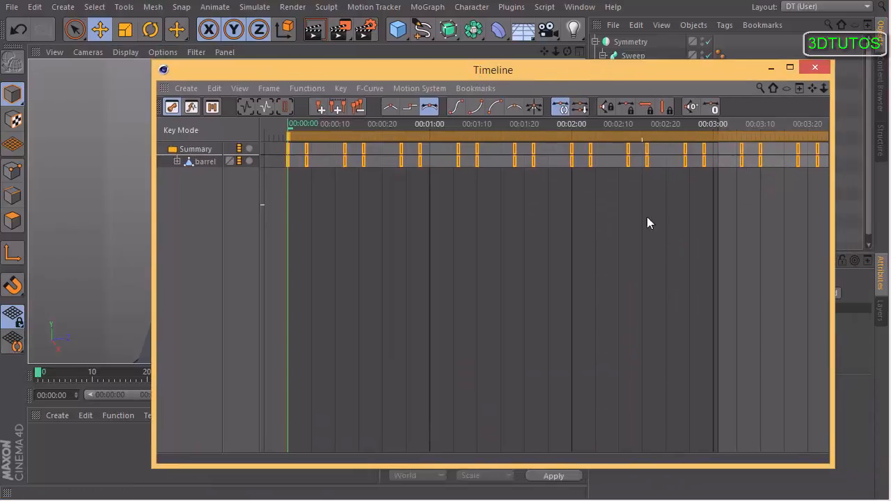
scroll(357, 258, down, 7)
scroll(647, 252, down, 4)
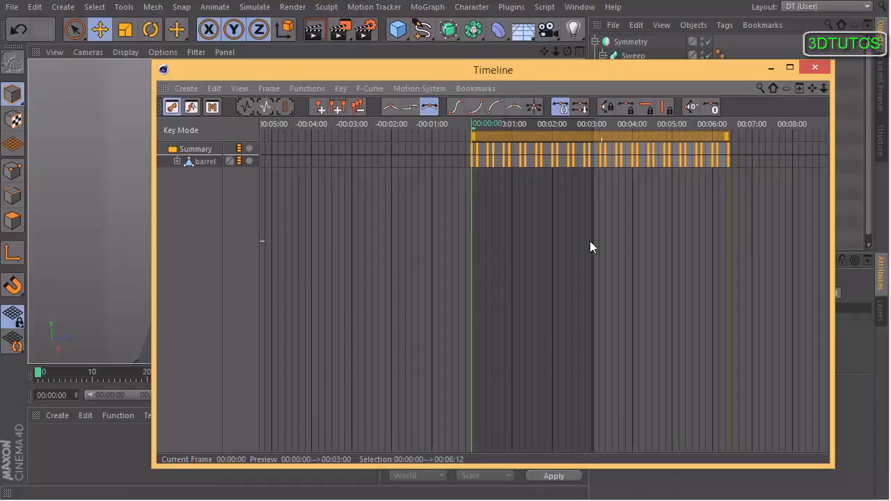
drag(771, 248, 393, 106)
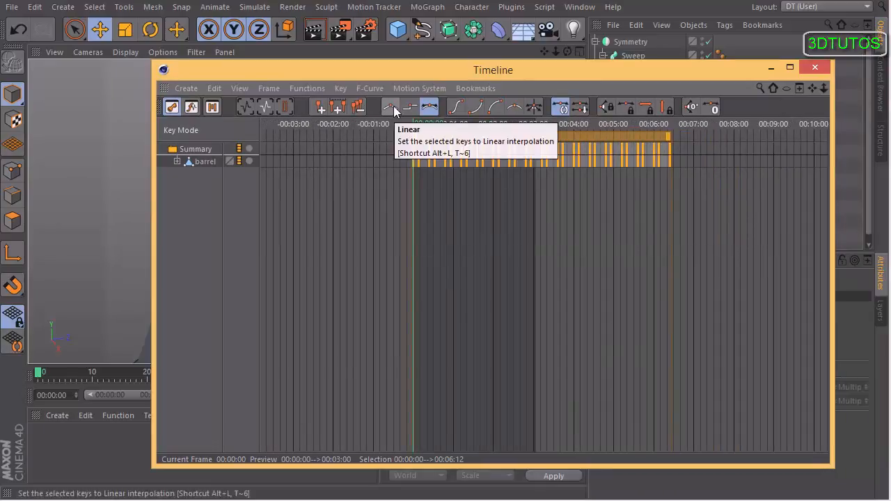
key(Delete)
click(813, 67)
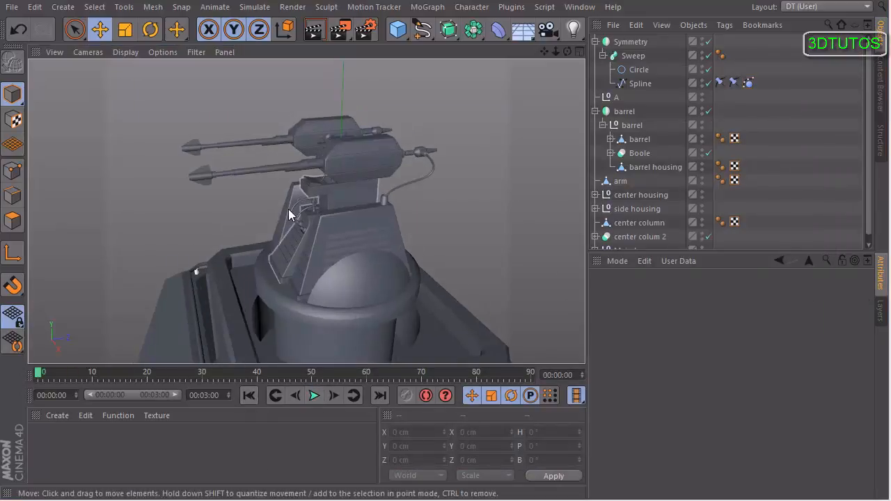
Select the rear cable's Symmetry object to identify it, and select the A null at the cable's base
scroll(292, 211, up, 10)
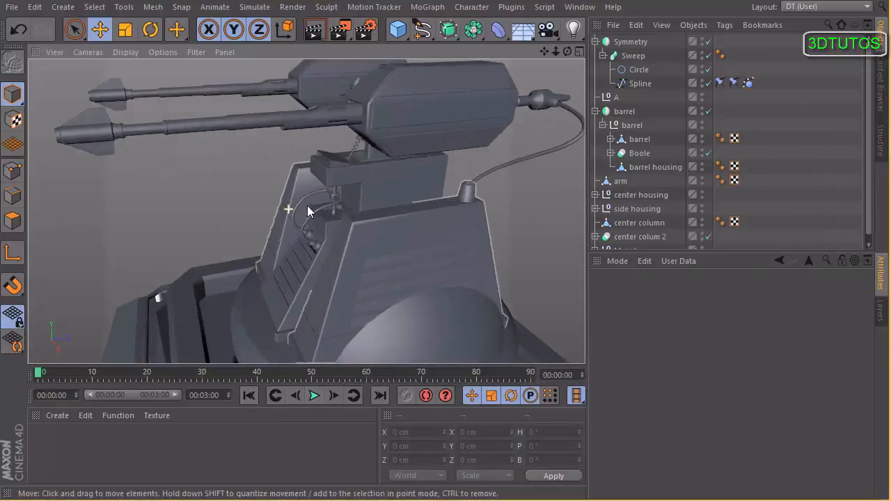
scroll(336, 196, up, 2)
click(361, 197)
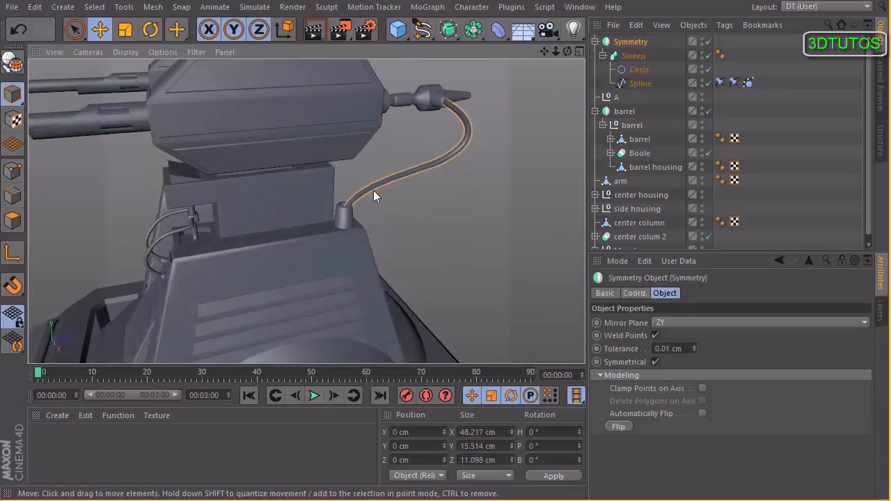
click(612, 99)
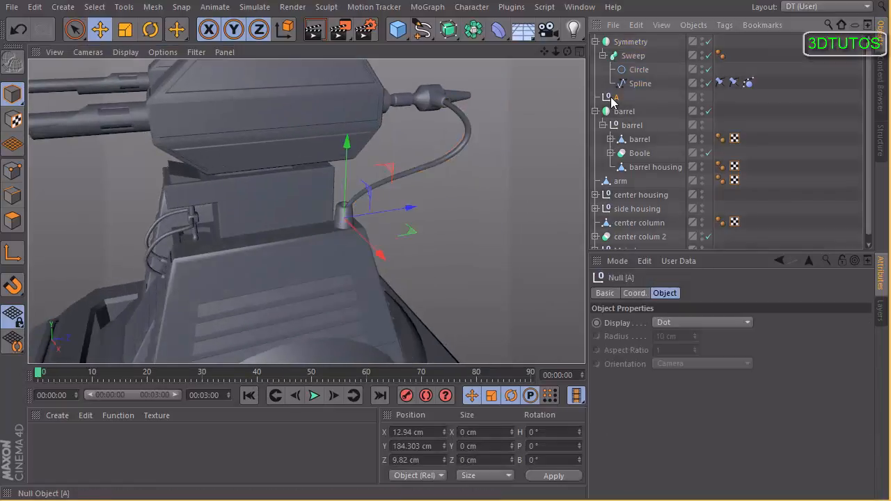
Raise the A null to Y 185.778 cm, set the cable's Spline Dynamics initial state at frame 1, and return to the start
scroll(317, 164, up, 3)
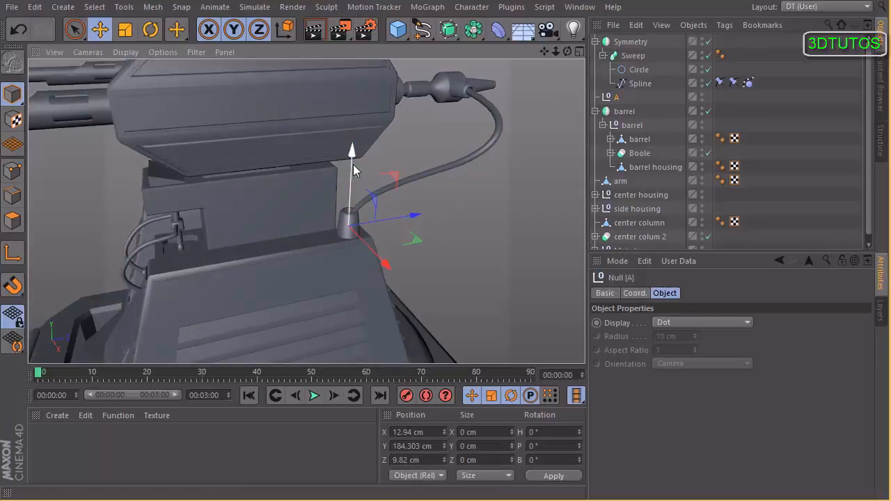
drag(354, 157, 353, 149)
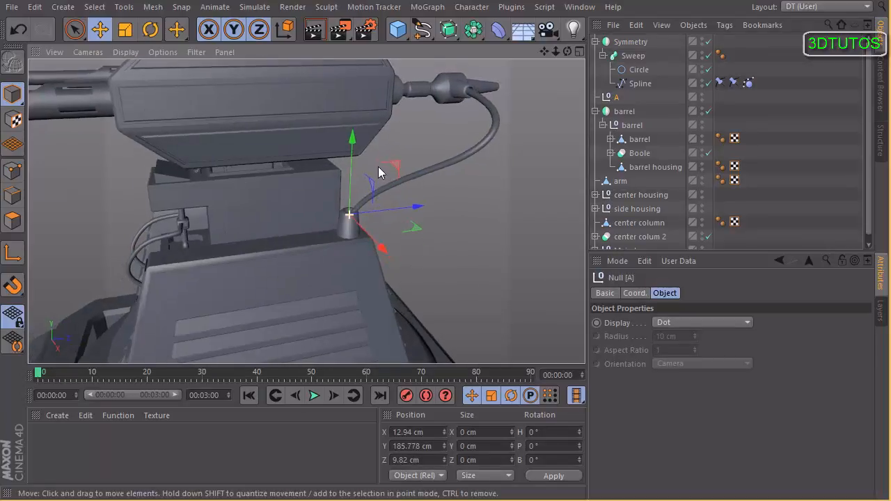
click(336, 397)
scroll(326, 278, up, 3)
mouse_move(370, 249)
alt+mouse_down()
mouse_move(262, 287)
mouse_move(333, 280)
mouse_move(392, 237)
alt+mouse_up()
click(747, 83)
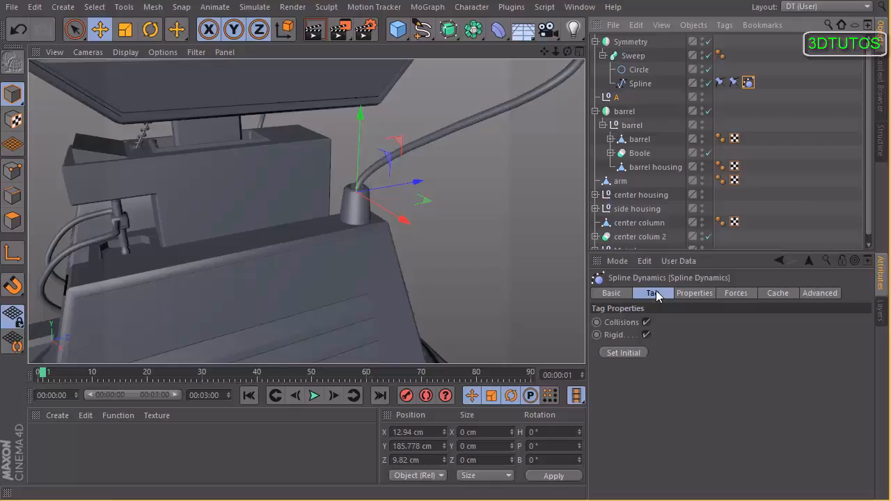
click(624, 353)
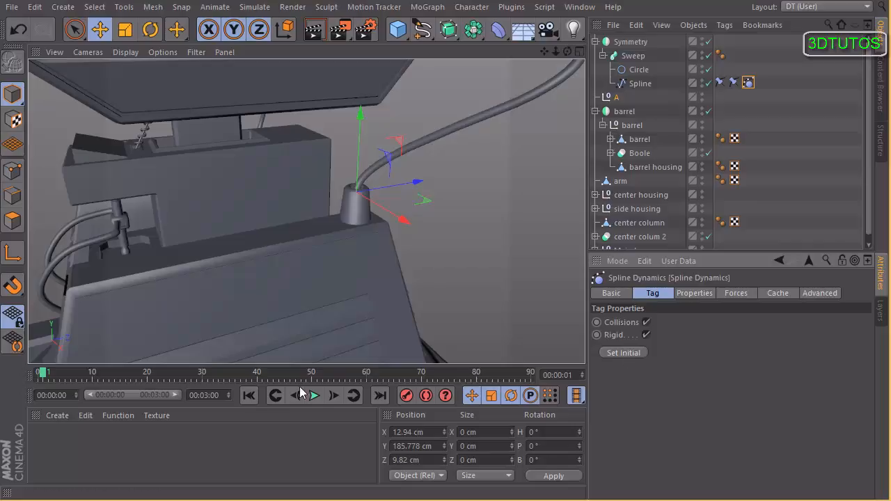
click(250, 396)
Clear the selection and pick the sides object under side housing for polygon editing
alt+right_drag(363, 280, 328, 277)
alt+middle_drag(344, 251, 340, 271)
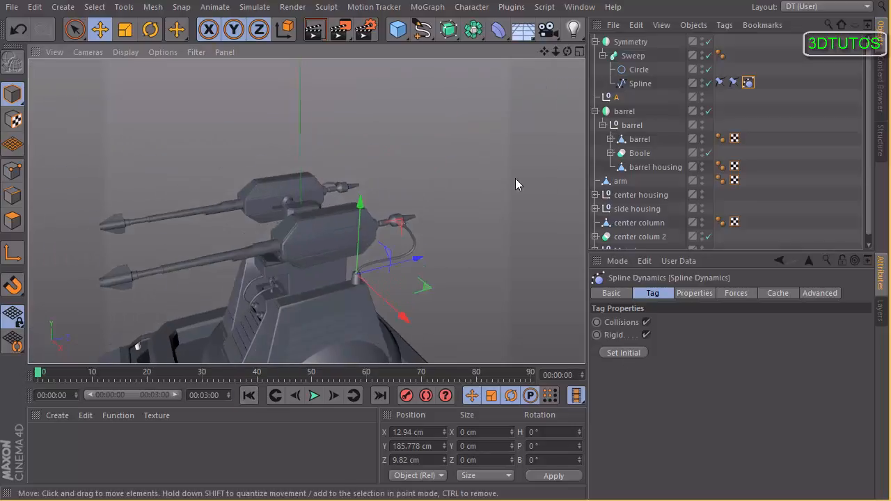
alt+drag(416, 257, 425, 217)
alt+right_drag(344, 268, 420, 274)
alt+middle_drag(425, 249, 428, 213)
alt+drag(428, 218, 503, 175)
click(790, 139)
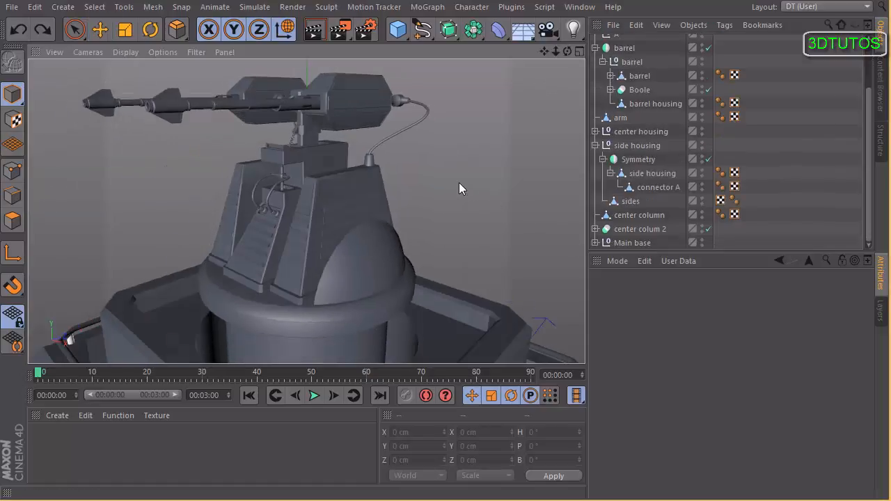
alt+drag(458, 183, 453, 182)
click(99, 27)
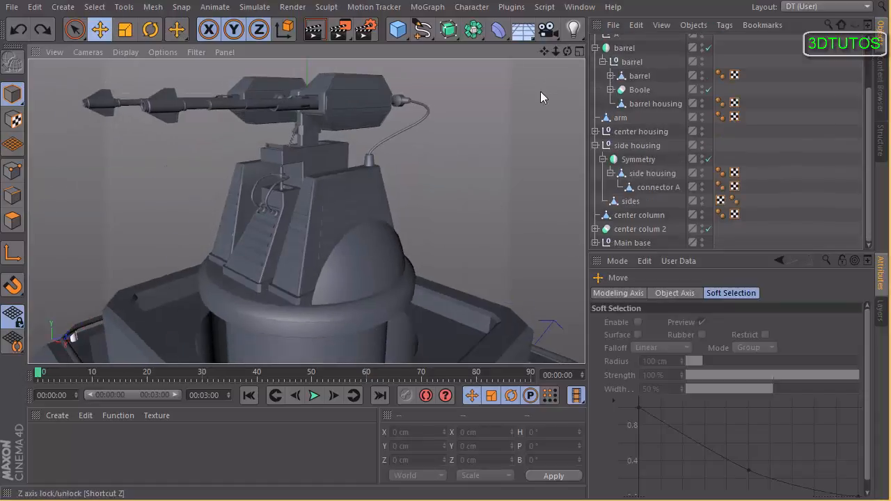
click(639, 201)
alt+drag(473, 191, 396, 174)
click(12, 223)
alt+drag(355, 127, 319, 94)
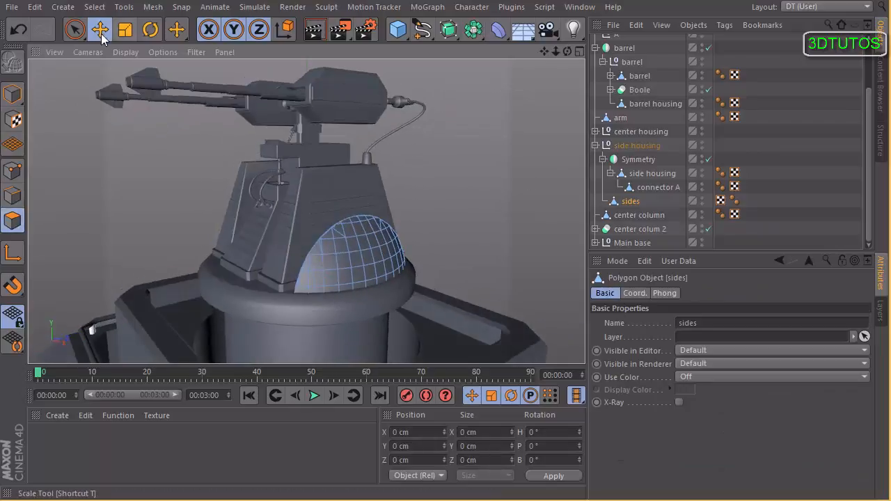
Use Live Selection to pick a stepped polygon block on one dome, two wide lower rows plus the middle columns above
drag(76, 33, 126, 44)
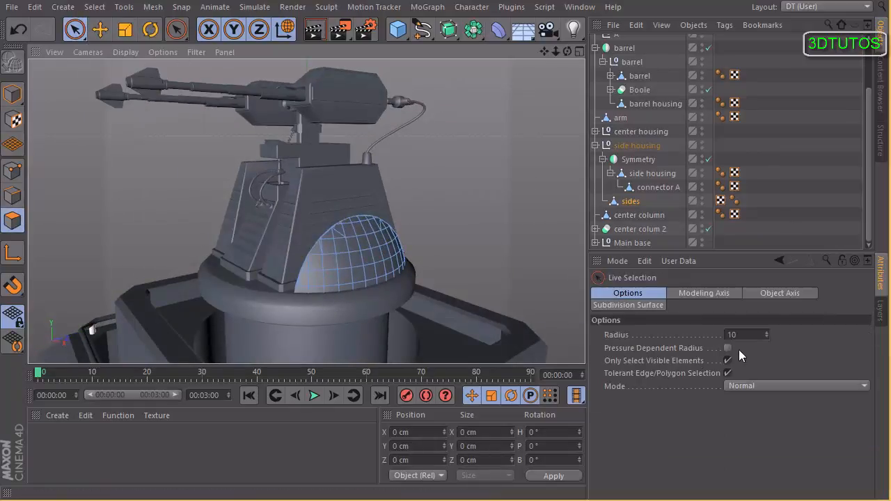
click(727, 373)
alt+drag(327, 139, 306, 137)
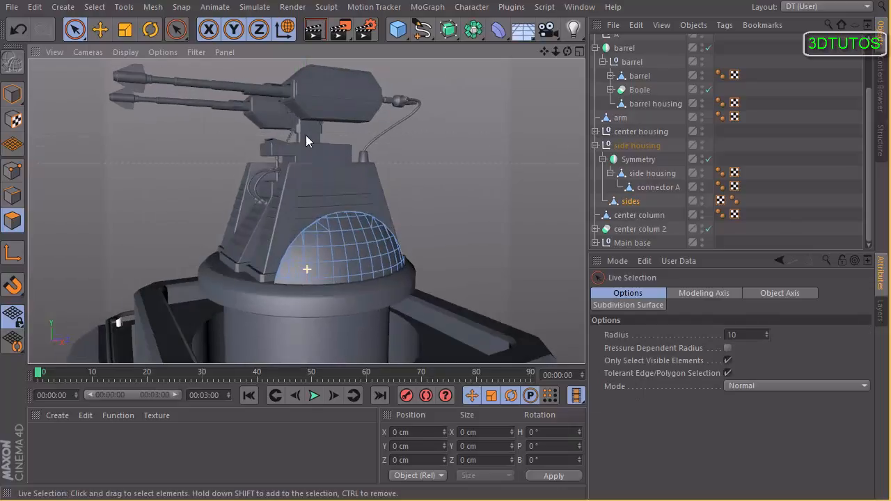
alt+drag(331, 168, 390, 150)
click(579, 52)
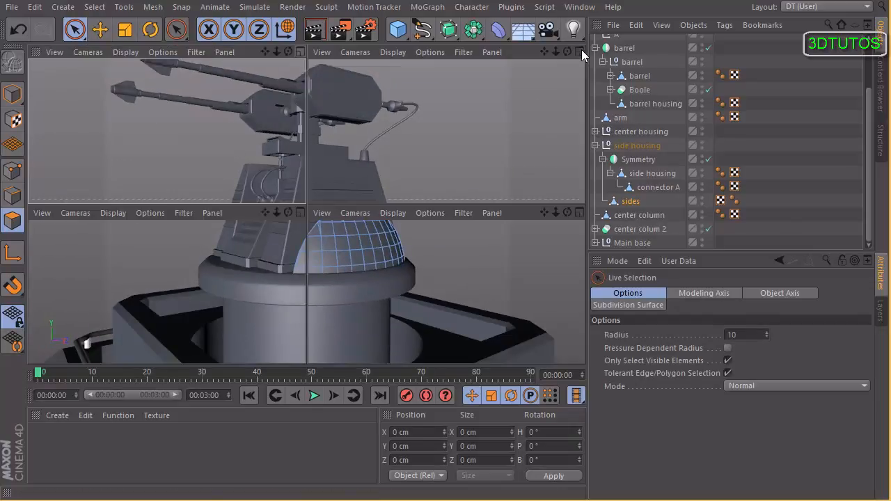
click(300, 51)
alt+drag(488, 175, 397, 171)
alt+right_drag(388, 195, 412, 195)
alt+middle_drag(413, 196, 427, 143)
alt+drag(428, 144, 407, 142)
drag(292, 250, 342, 241)
alt+drag(480, 154, 424, 175)
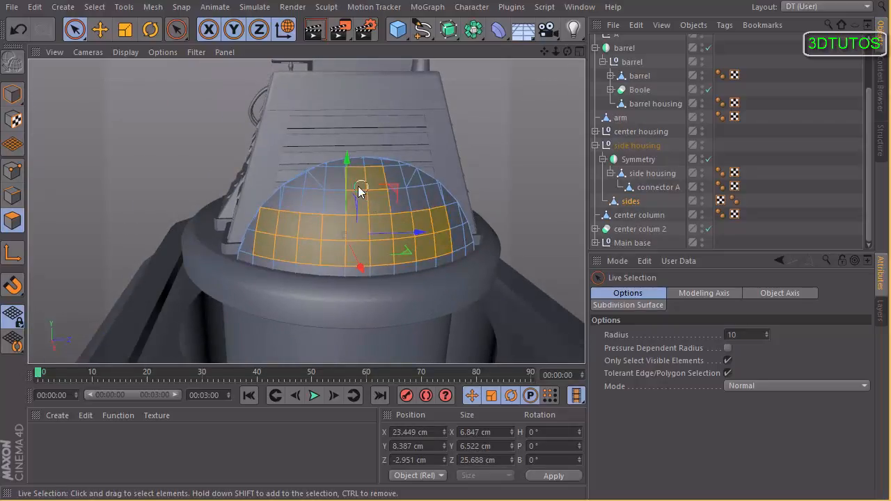
drag(391, 193, 446, 128)
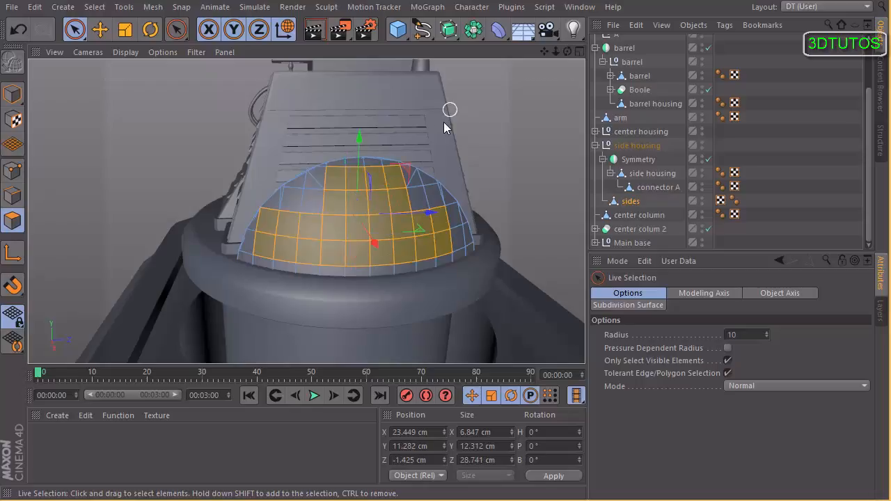
Add the matching stepped block of polygons on the opposite dome to the selection
alt+drag(326, 142, 287, 145)
alt+drag(300, 140, 427, 145)
scroll(427, 146, down, 4)
alt+drag(235, 144, 453, 239)
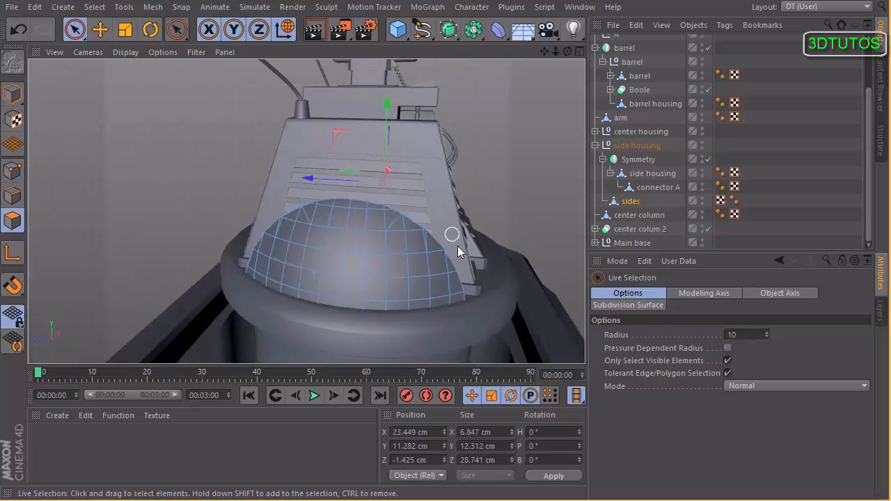
click(427, 274)
drag(313, 266, 279, 262)
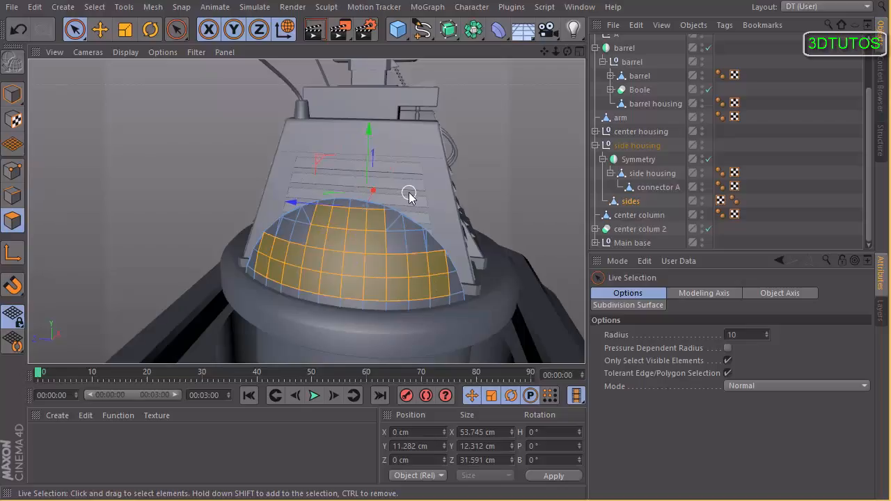
Inset the selected dome polygons slightly with Extrude Inner, and extrude them inward with an offset of -0.13 cm
alt+drag(408, 195, 487, 133)
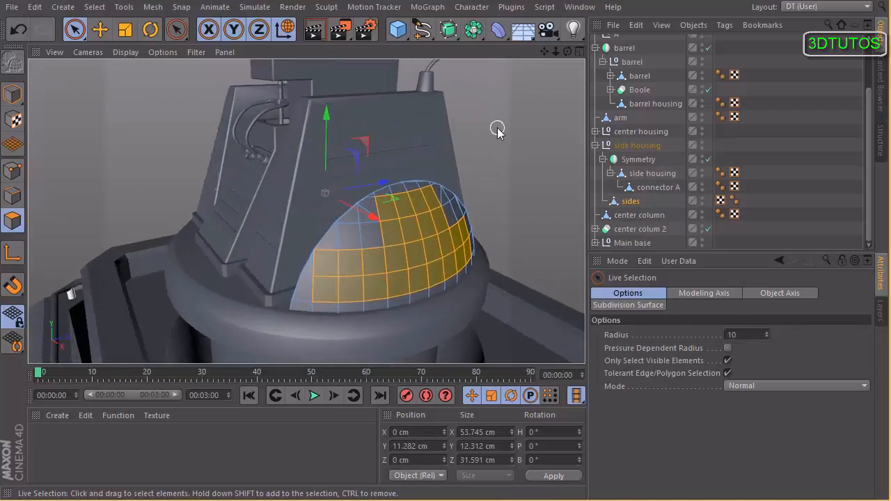
right_click(496, 130)
click(539, 332)
scroll(432, 199, up, 3)
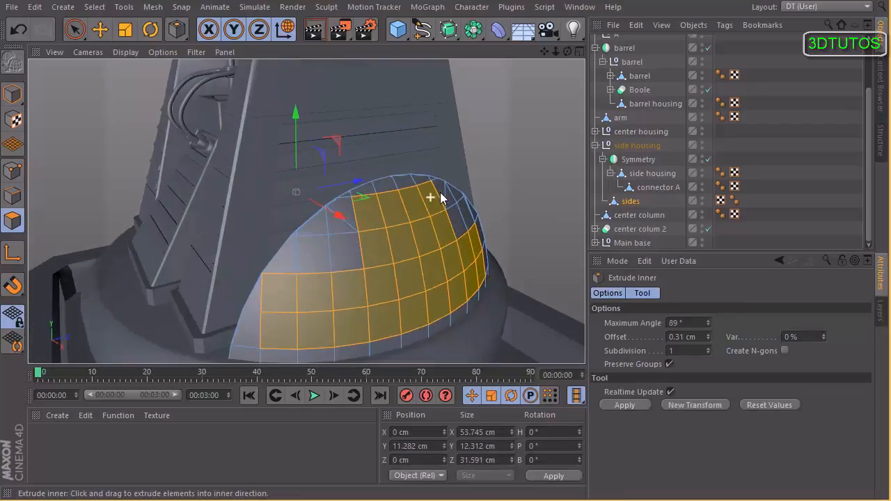
drag(510, 142, 490, 165)
right_click(489, 161)
click(544, 319)
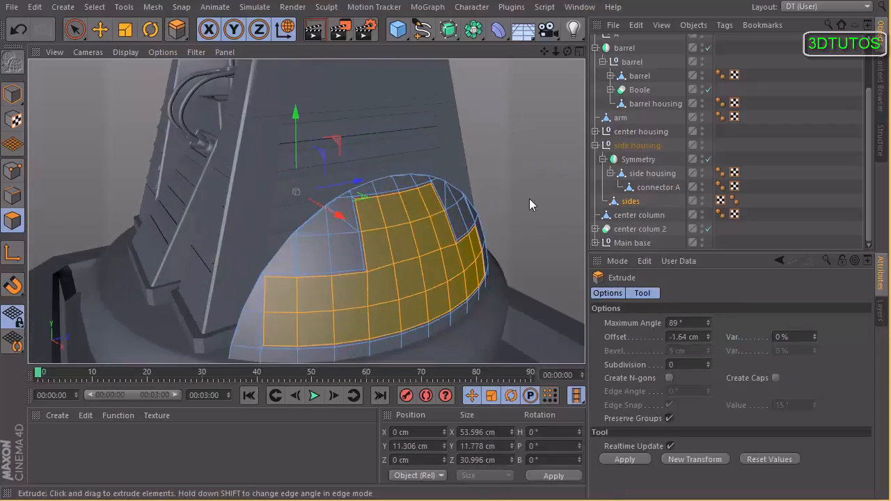
drag(524, 199, 520, 198)
Inset the recessed dome polygons again and bevel them with an offset and extrusion of 0.14 cm
right_click(519, 198)
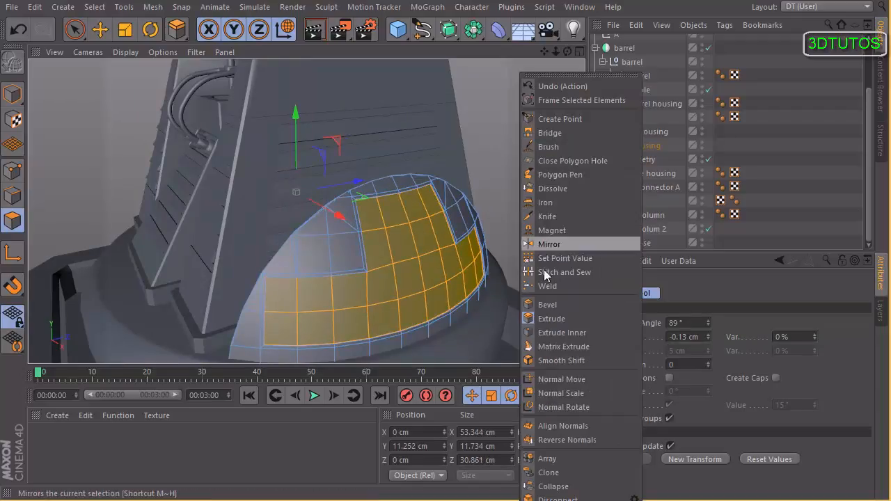
click(556, 333)
drag(532, 162, 517, 172)
right_click(517, 172)
click(572, 304)
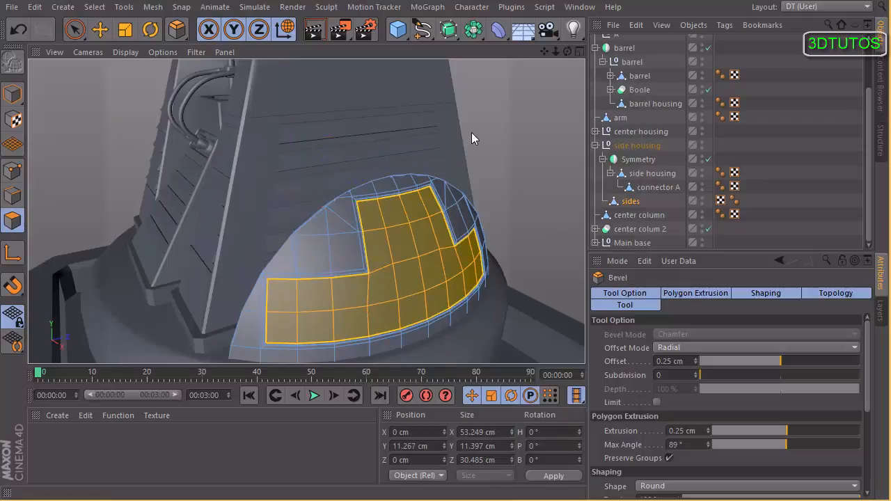
scroll(473, 142, up, 2)
mouse_move(476, 164)
mouse_down()
mouse_move(494, 161)
mouse_move(488, 168)
mouse_up()
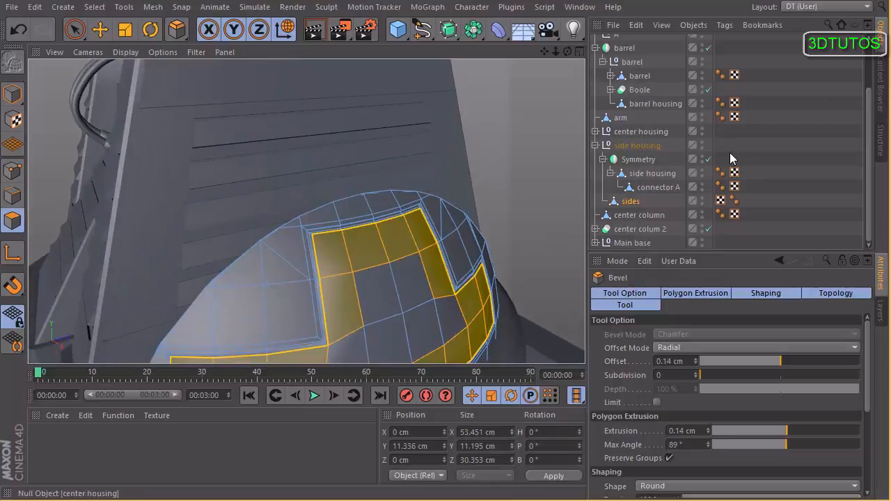
Set the sides object's phong angle to 30° and return to model mode to check the dome panels
click(734, 199)
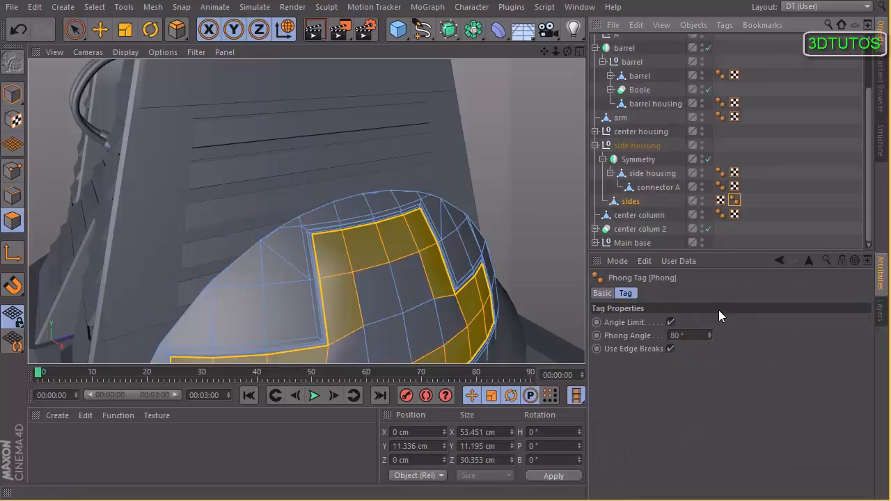
click(684, 335)
key(Return)
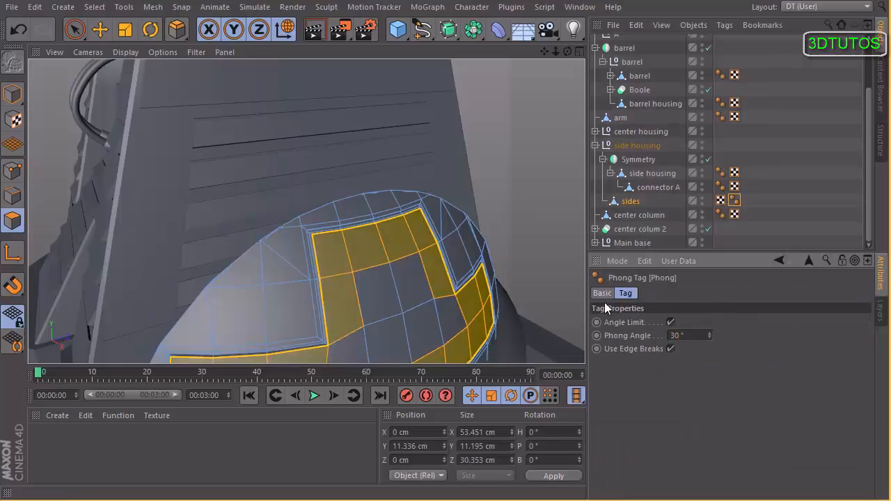
scroll(479, 201, down, 6)
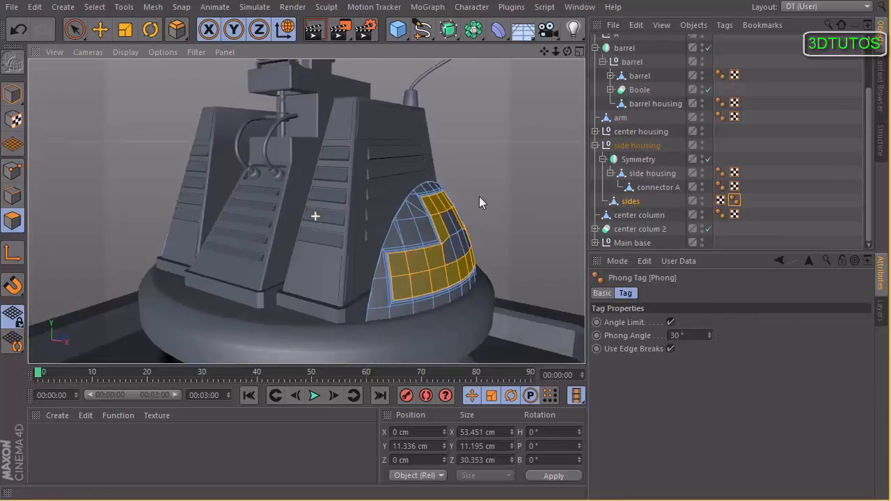
alt+drag(455, 192, 381, 197)
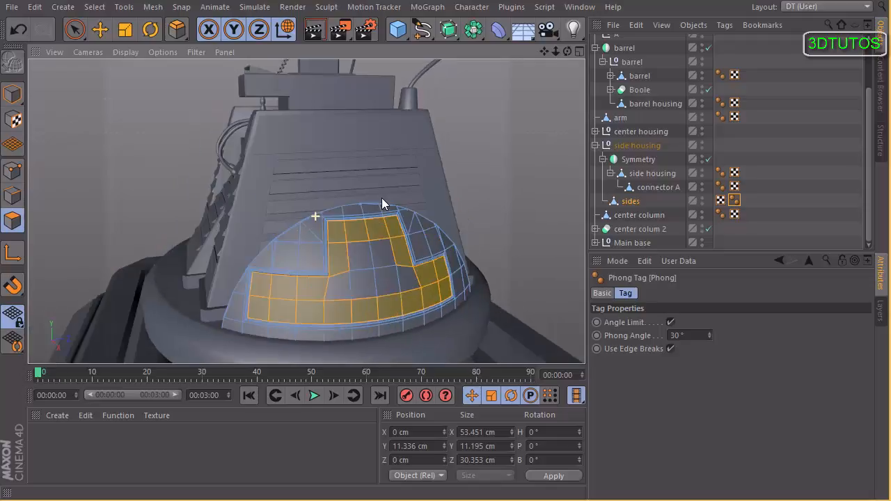
click(100, 30)
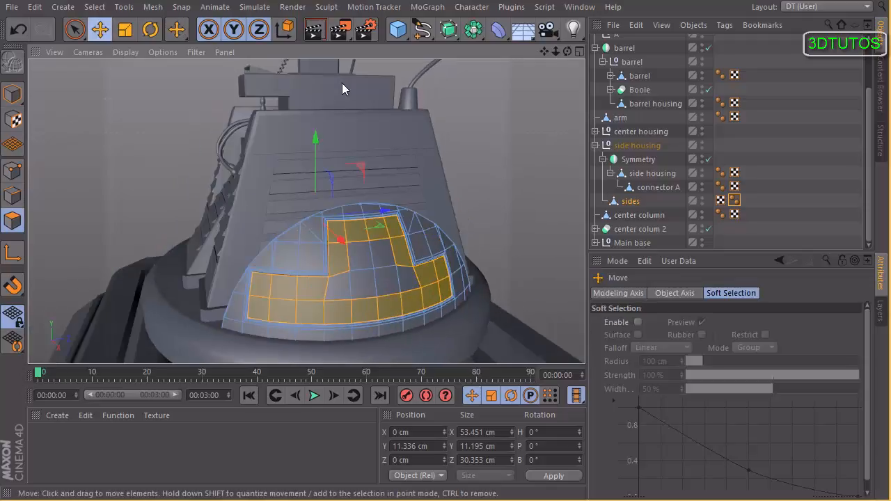
click(10, 103)
alt+drag(174, 216, 271, 175)
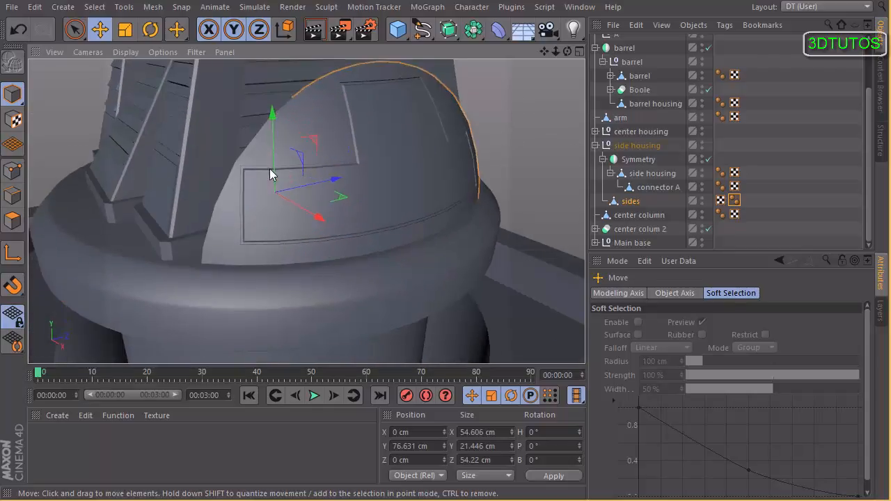
scroll(319, 118, down, 5)
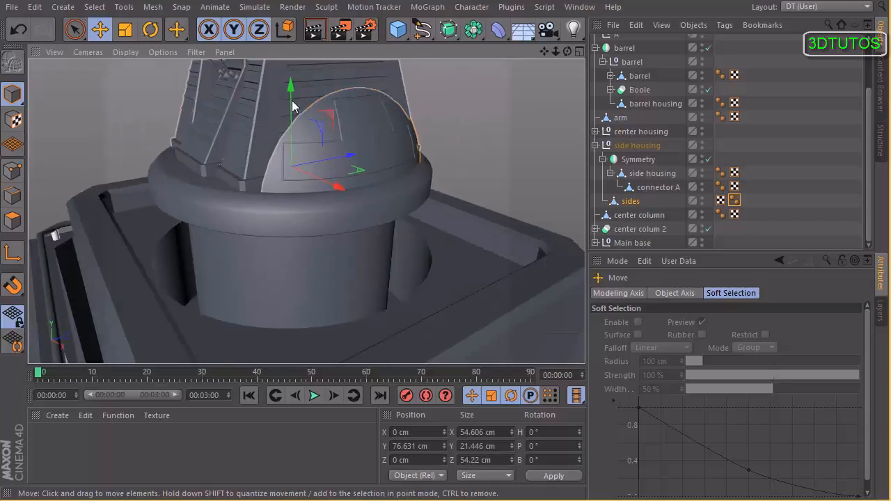
Select the center column object and show its polygons around the turret's ring for editing
alt+drag(292, 102, 365, 98)
alt+middle_drag(363, 112, 363, 170)
alt+drag(362, 170, 356, 185)
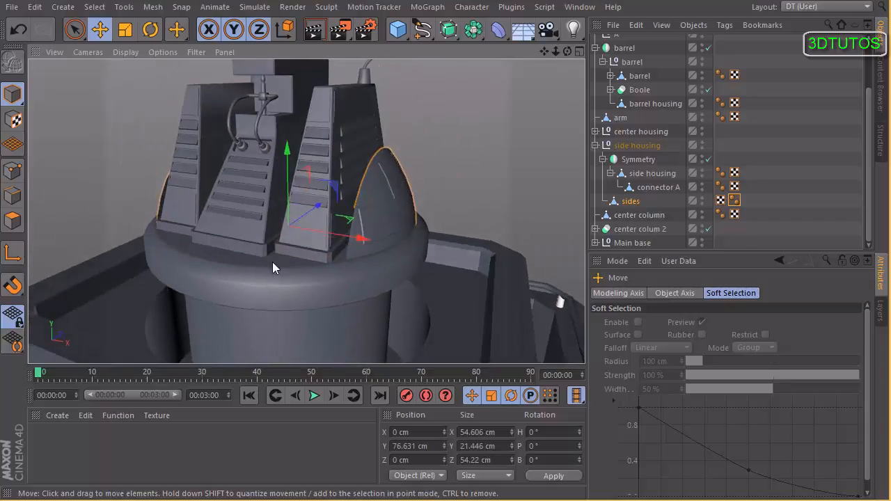
click(257, 271)
alt+drag(520, 205, 523, 215)
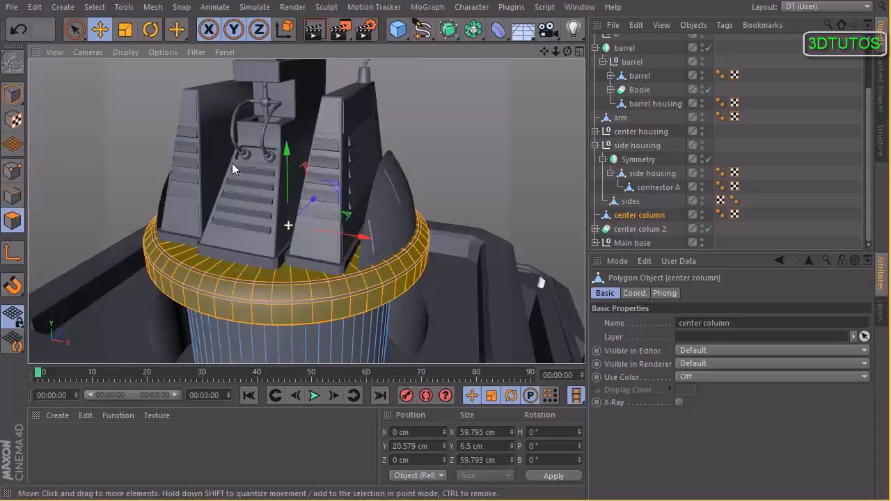
Inspect the center column from above and set the Live Selection radius to 3
click(578, 51)
click(578, 52)
scroll(375, 119, down, 5)
drag(74, 33, 122, 48)
scroll(442, 174, up, 3)
alt+middle_drag(427, 151, 452, 175)
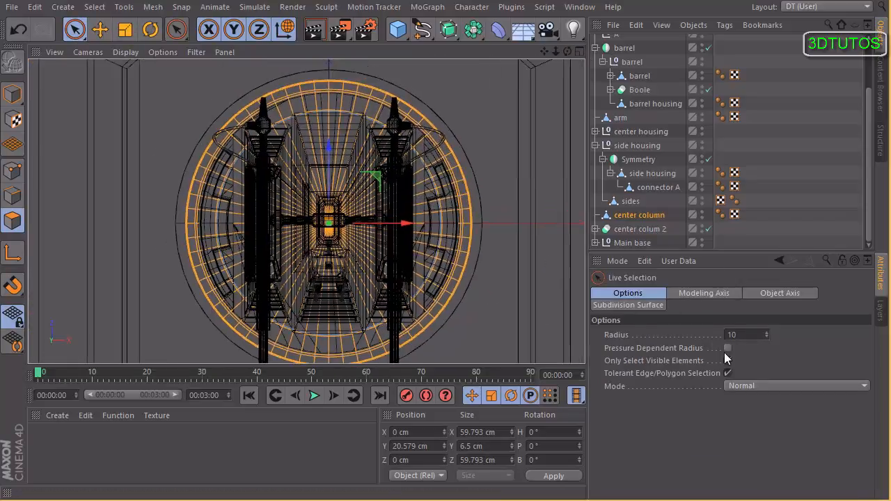
click(744, 334)
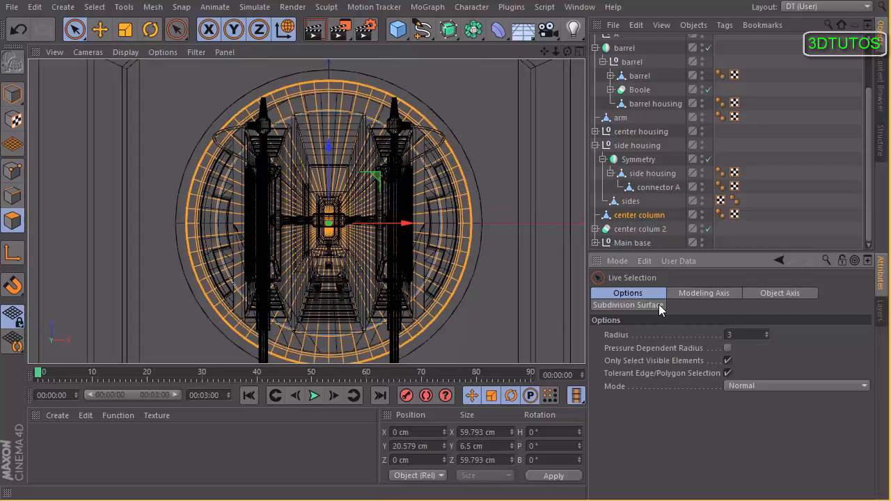
scroll(391, 100, up, 2)
alt+middle_drag(394, 100, 405, 130)
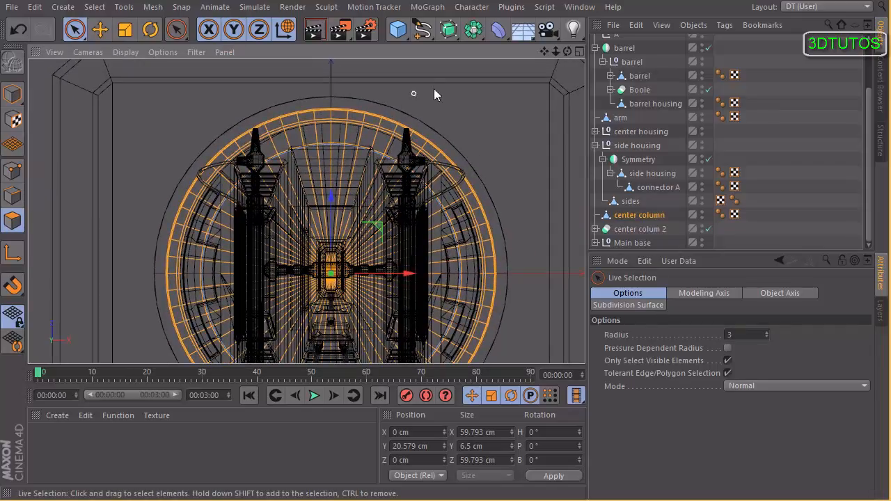
In the perspective view, select five adjacent polygons on the front of the center column's ring
click(579, 51)
click(300, 51)
scroll(277, 211, up, 1)
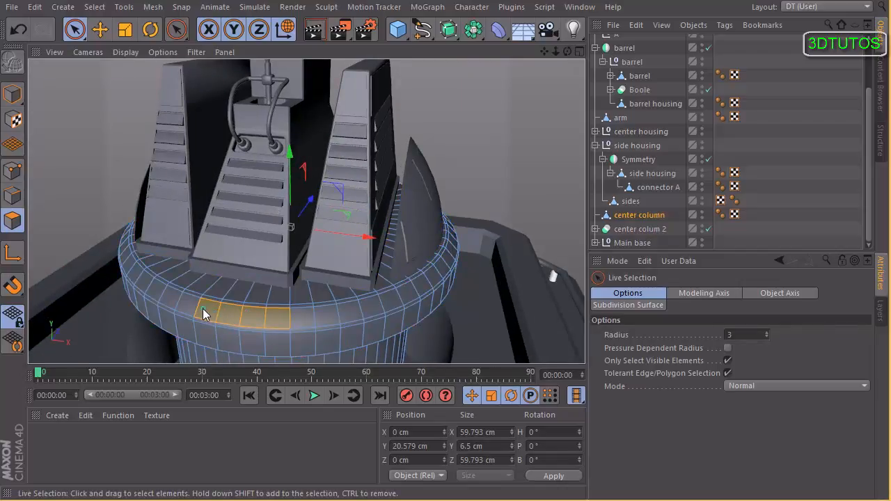
drag(201, 313, 182, 312)
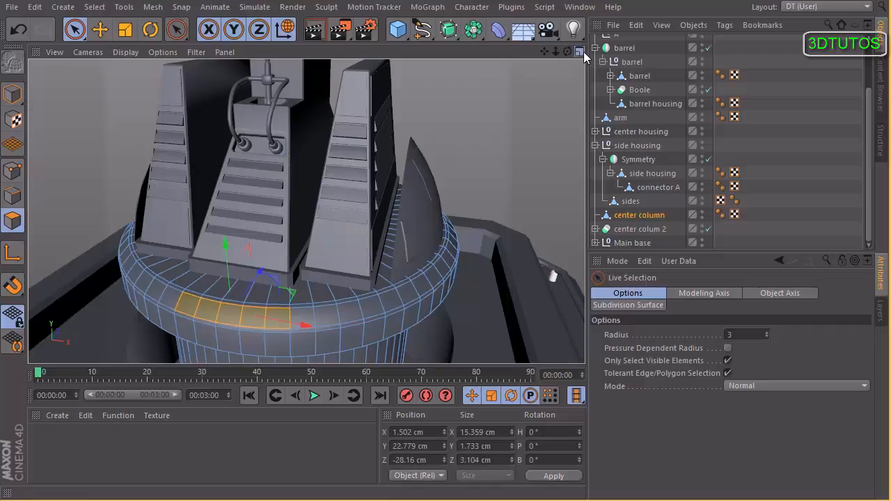
In the top view, add a sixth polygon to the ring's front selection and select six matching polygons at the back
click(579, 51)
click(578, 51)
scroll(508, 184, up, 4)
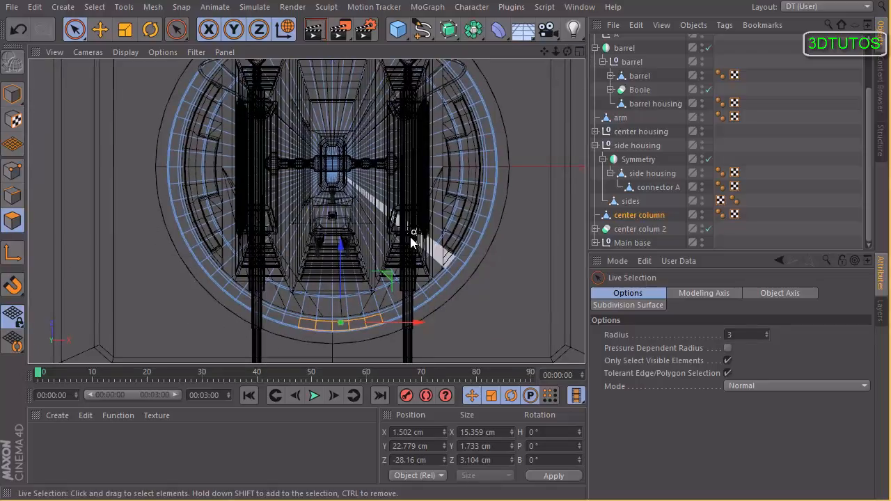
shift+click(297, 319)
alt+middle_drag(456, 168, 454, 273)
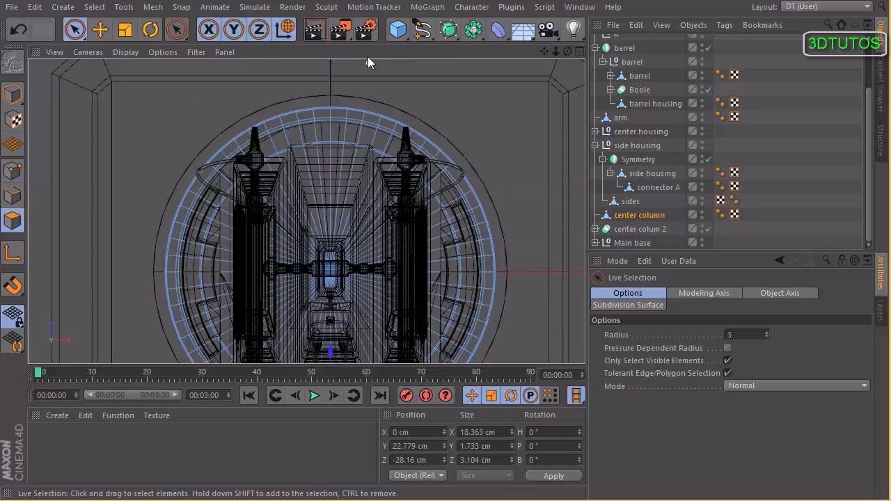
shift+click(331, 112)
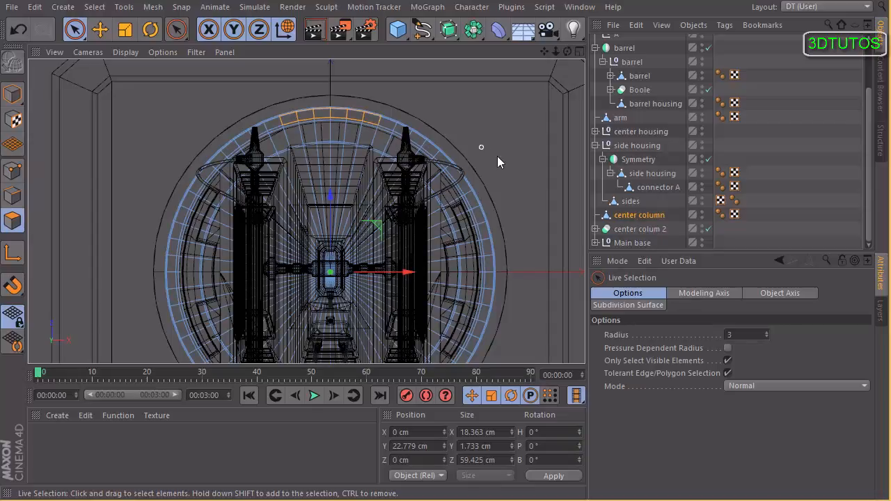
Add six matching polygons on each lateral side of the center column's ring to the selection
scroll(499, 163, down, 2)
alt+middle_drag(499, 164, 481, 150)
scroll(482, 149, up, 3)
shift+click(478, 219)
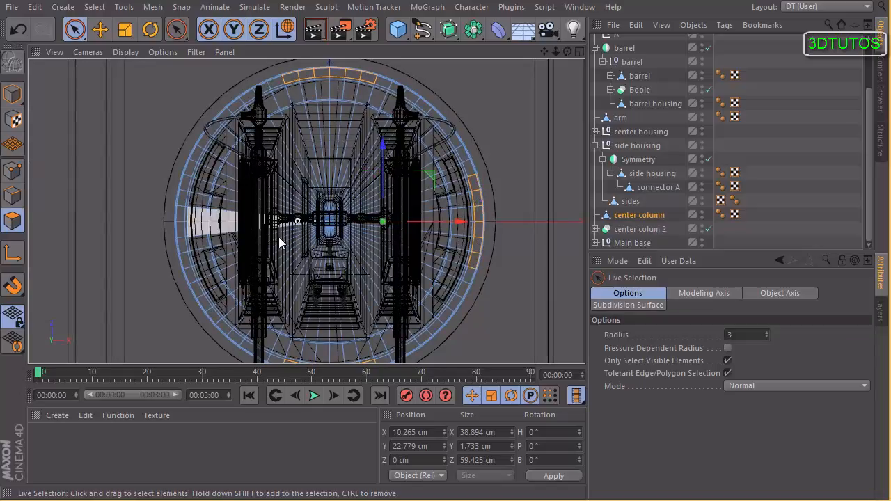
shift+click(181, 222)
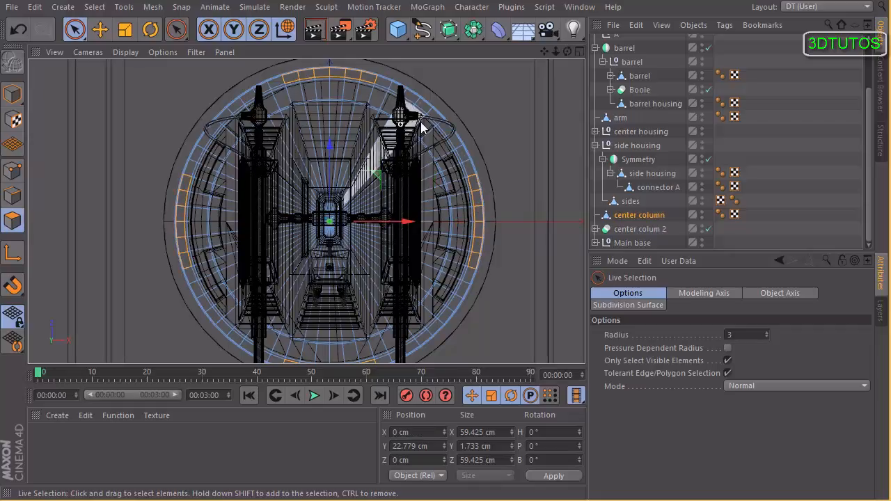
alt+drag(467, 137, 487, 121)
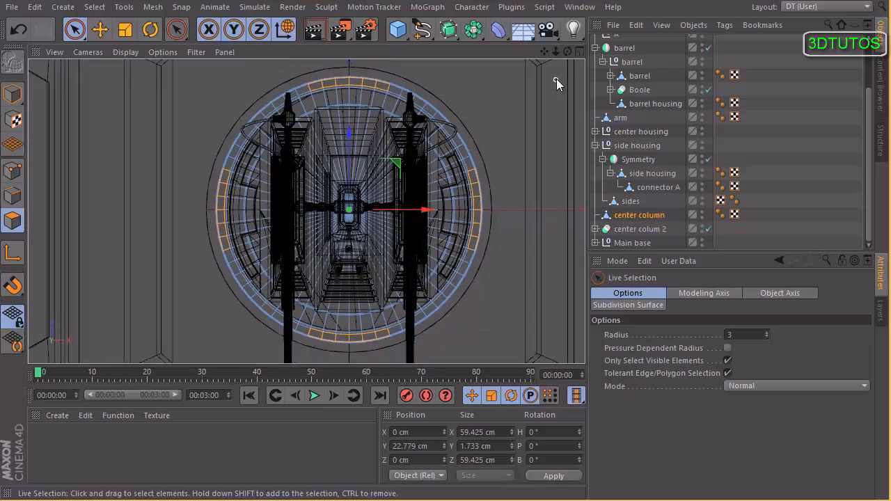
In the perspective view, inset the ring's four selected polygon groups with Extrude Inner
click(578, 52)
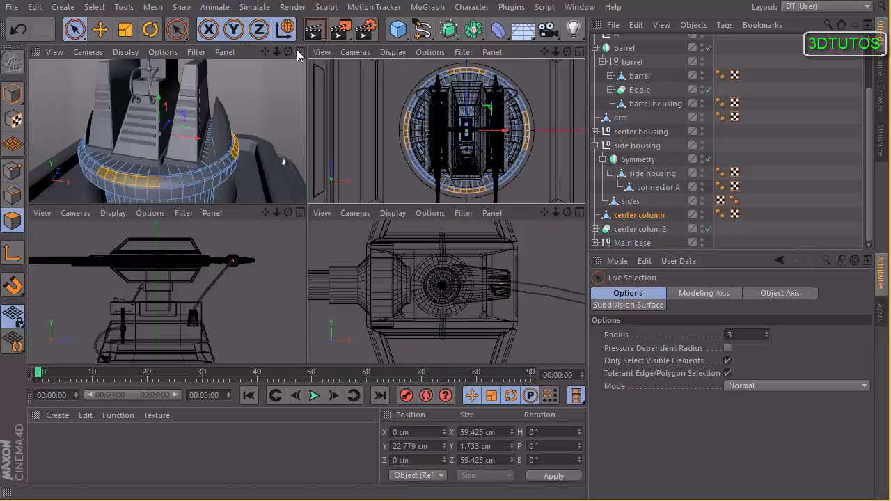
click(300, 52)
alt+drag(342, 189, 361, 179)
right_click(492, 132)
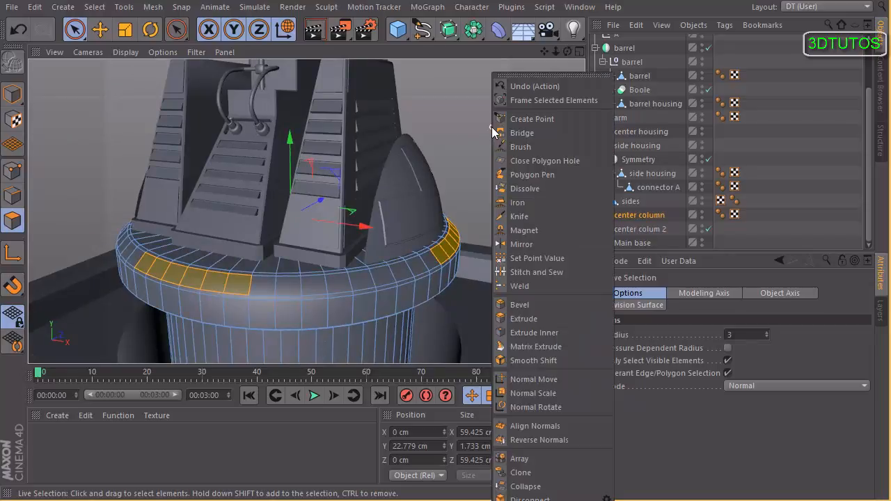
click(533, 332)
scroll(410, 170, up, 2)
alt+drag(422, 173, 448, 151)
Extrude the ring's inset polygons by about -0.55 cm to recess the panels, and return to model mode with nothing selected
right_click(451, 150)
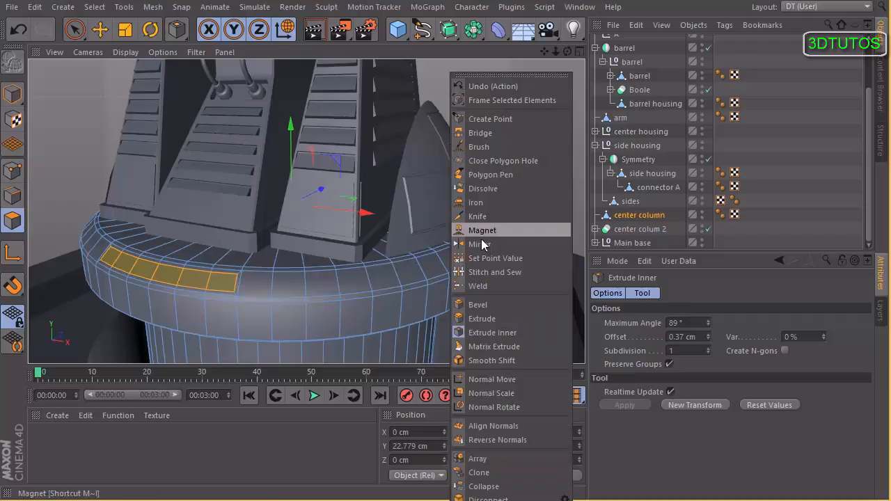
click(482, 314)
drag(481, 235, 437, 230)
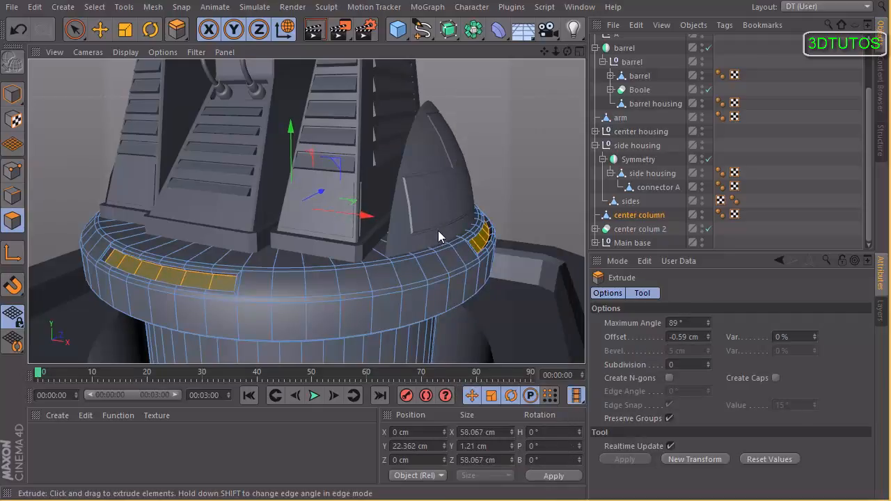
click(20, 95)
click(485, 233)
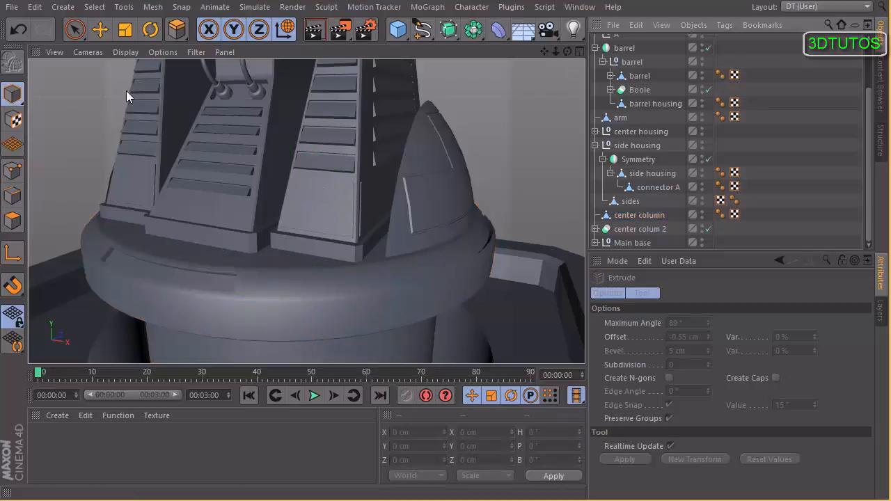
Select the center column to check its phong tag settings, and clear the selection
click(101, 29)
click(303, 272)
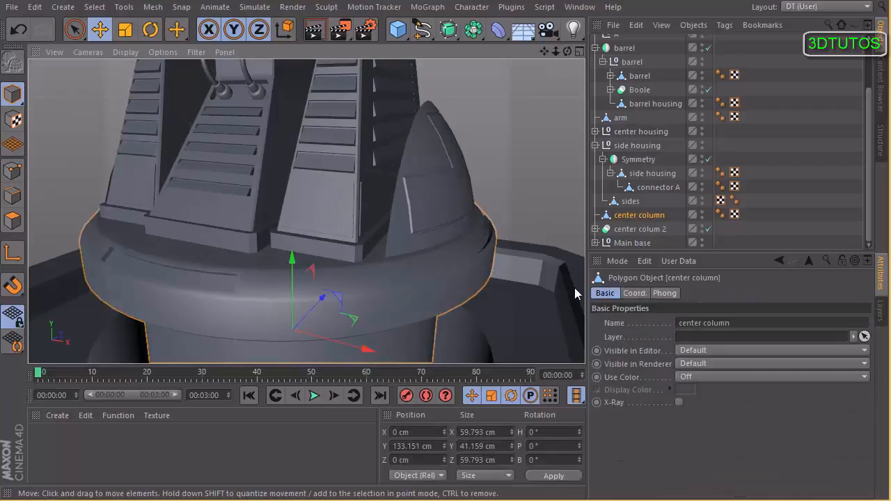
click(719, 215)
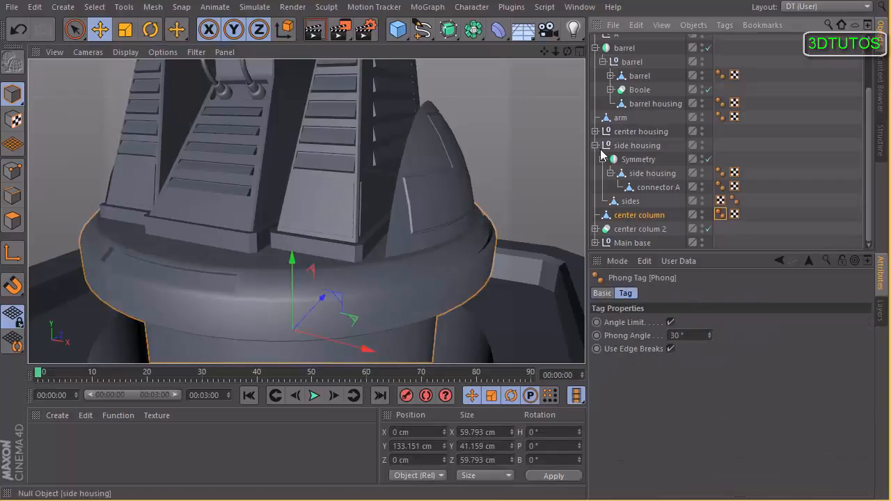
click(735, 163)
Examine the turret, its base and the gun assembly from several angles for areas that still need detail
alt+right_drag(364, 185, 339, 192)
alt+drag(339, 193, 297, 187)
alt+middle_drag(332, 183, 299, 174)
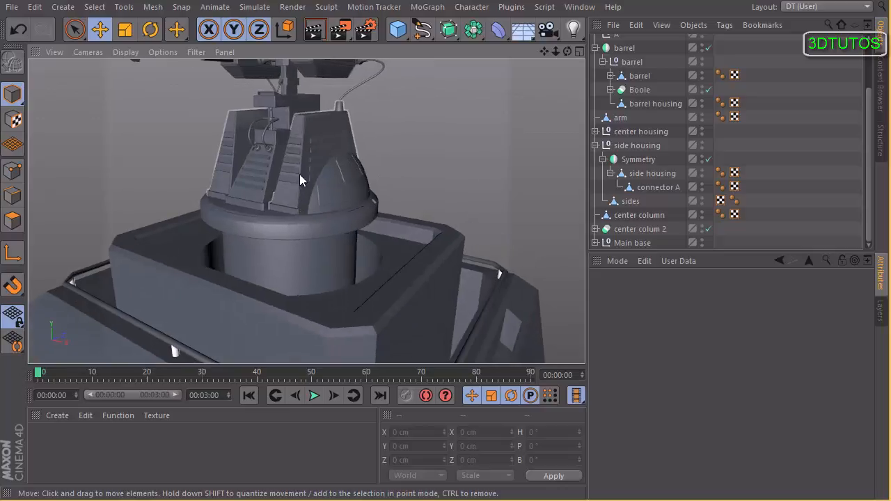
alt+drag(300, 174, 298, 162)
alt+drag(352, 169, 359, 197)
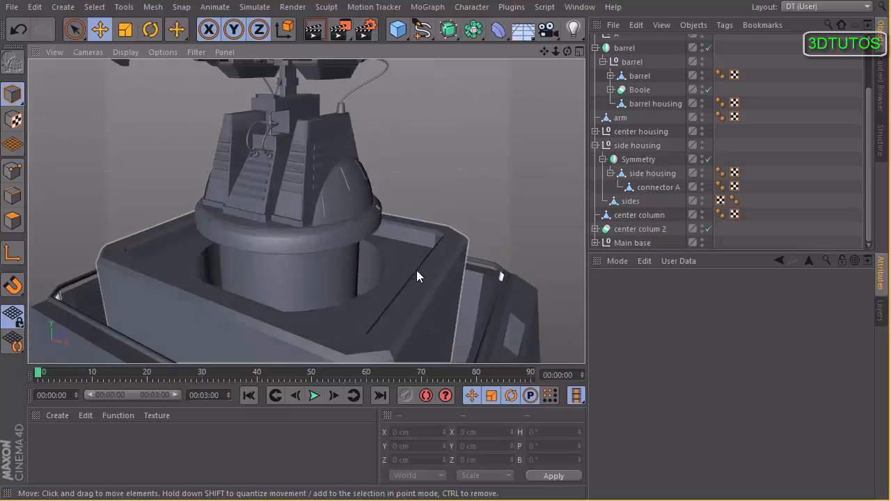
alt+drag(412, 269, 422, 295)
scroll(405, 242, down, 6)
alt+middle_drag(383, 226, 358, 188)
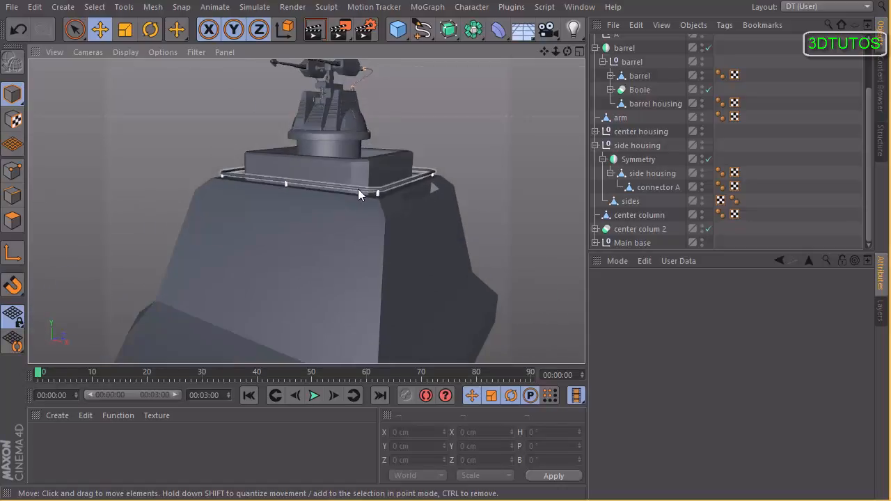
scroll(358, 189, up, 2)
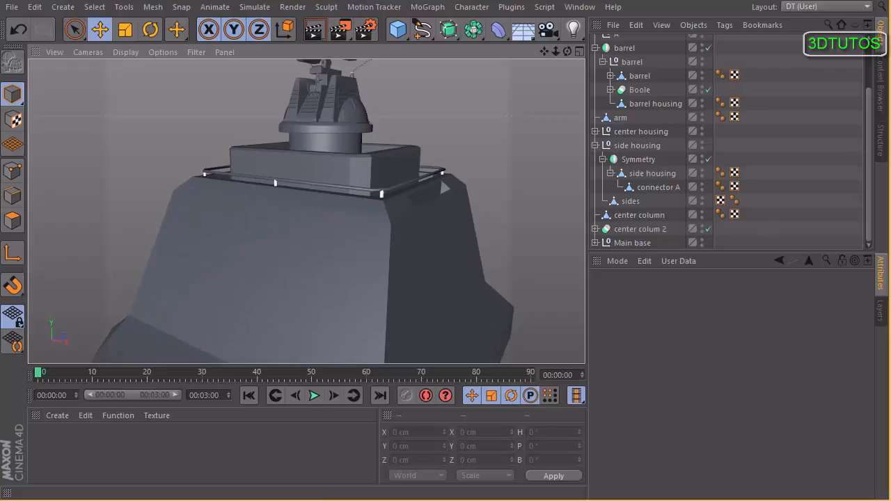
scroll(408, 191, up, 4)
alt+middle_drag(399, 179, 444, 308)
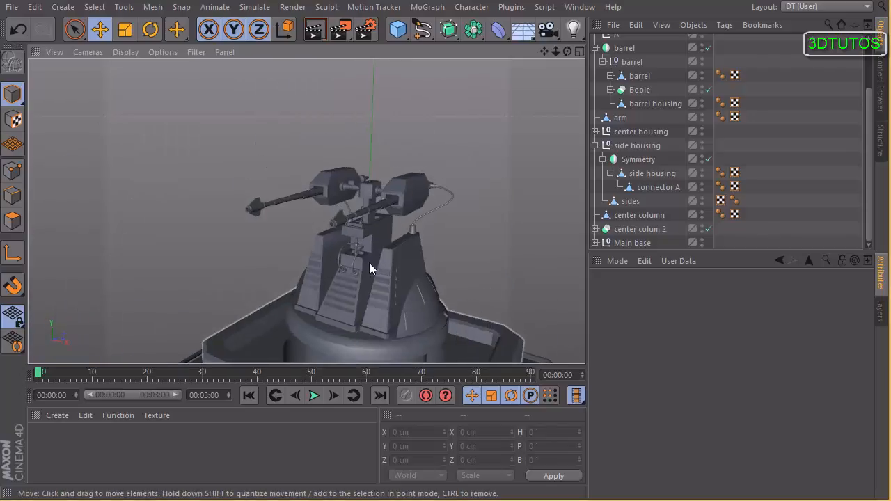
scroll(409, 258, up, 4)
Select the Cube object in the center housing group and show its polygons for Live Selection
click(384, 209)
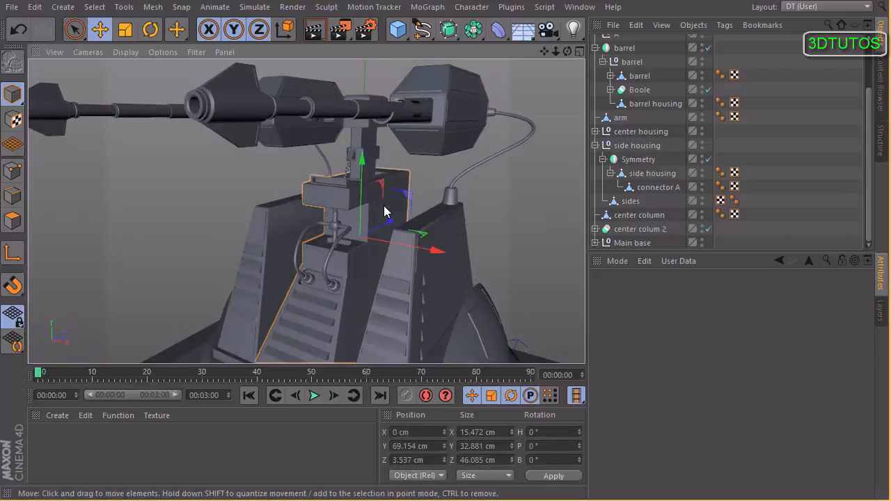
click(595, 146)
click(594, 187)
scroll(683, 177, down, 3)
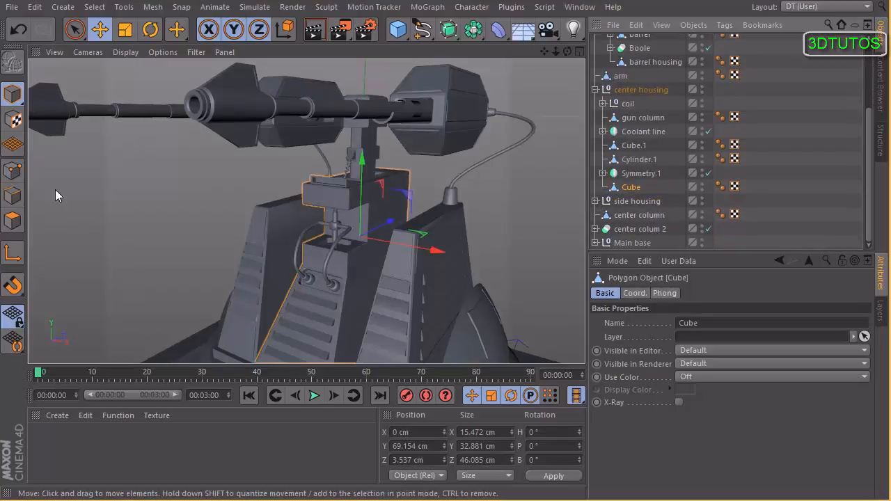
click(12, 221)
scroll(288, 218, up, 3)
mouse_move(322, 182)
alt+mouse_down()
mouse_move(341, 190)
mouse_move(330, 189)
alt+mouse_up()
click(75, 29)
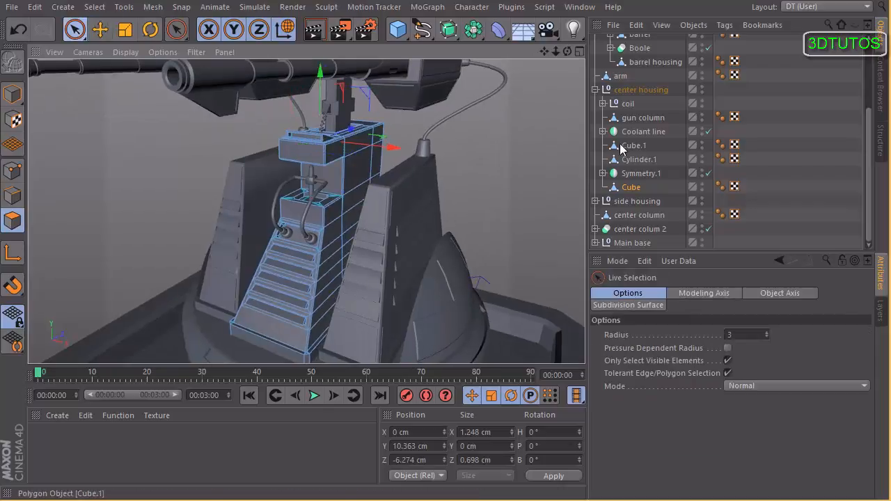
Hide the side housing group in the editor to expose the center housing's flanks
click(100, 31)
click(396, 222)
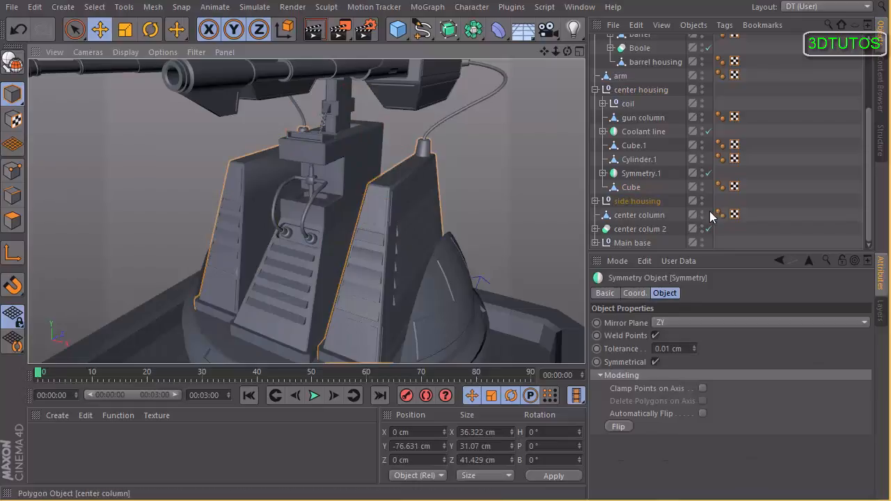
click(702, 198)
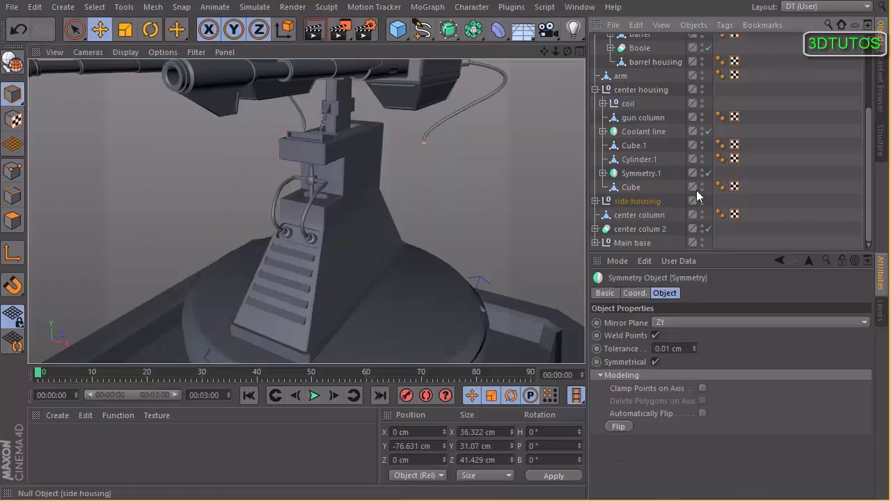
Frame the center housing's Cube in the side view and set up Live Selection on its polygons
click(580, 53)
click(302, 213)
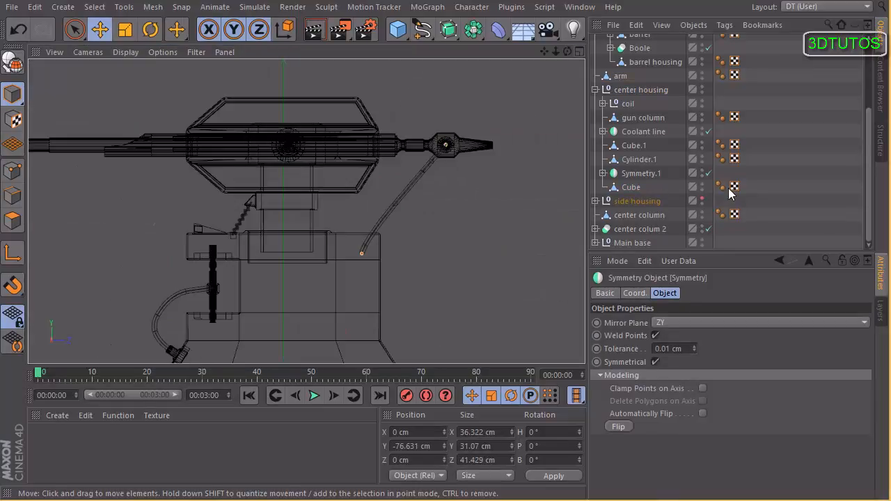
click(633, 188)
key(o)
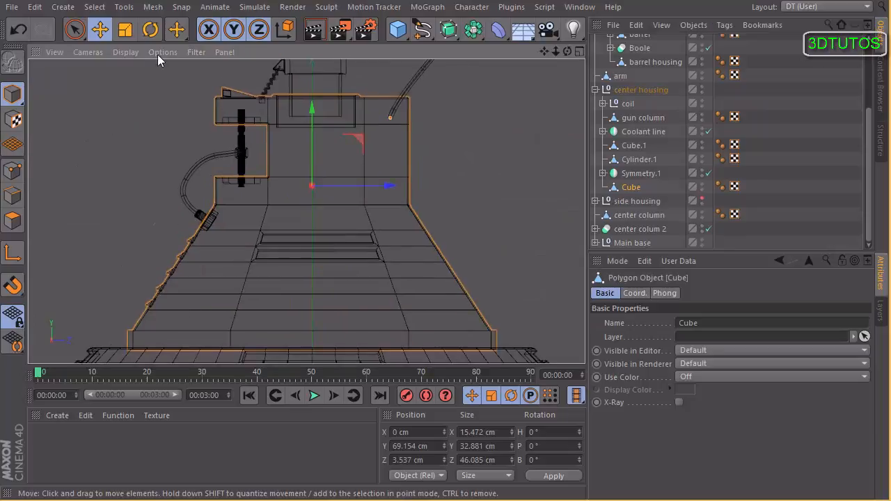
click(75, 29)
click(12, 220)
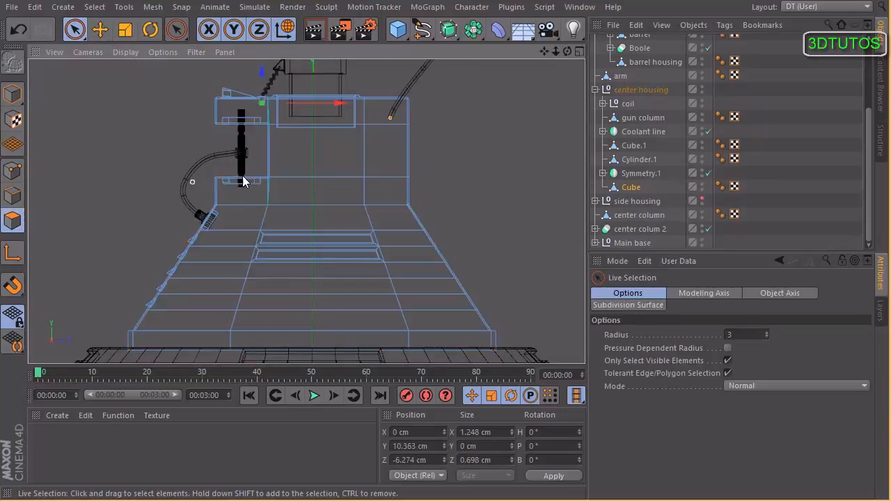
Select the Cube's central upper polygons and the five sloped polygons on both the front and rear of its flank
click(304, 165)
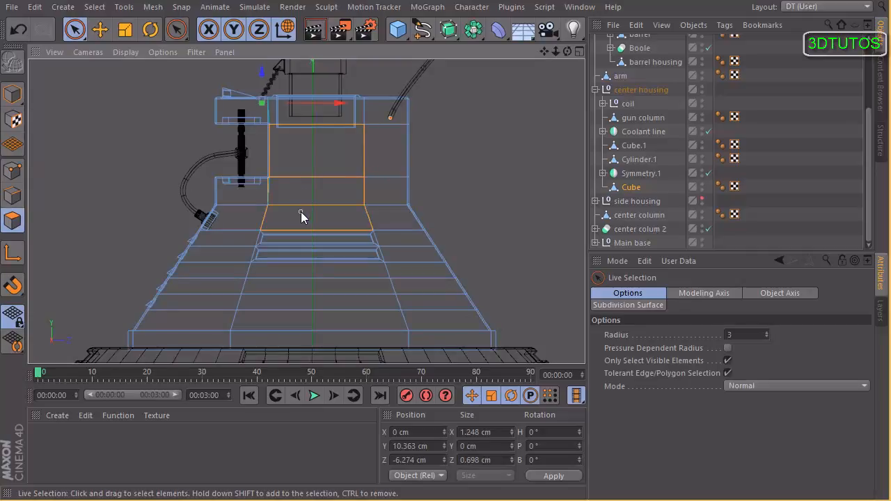
drag(232, 227, 217, 299)
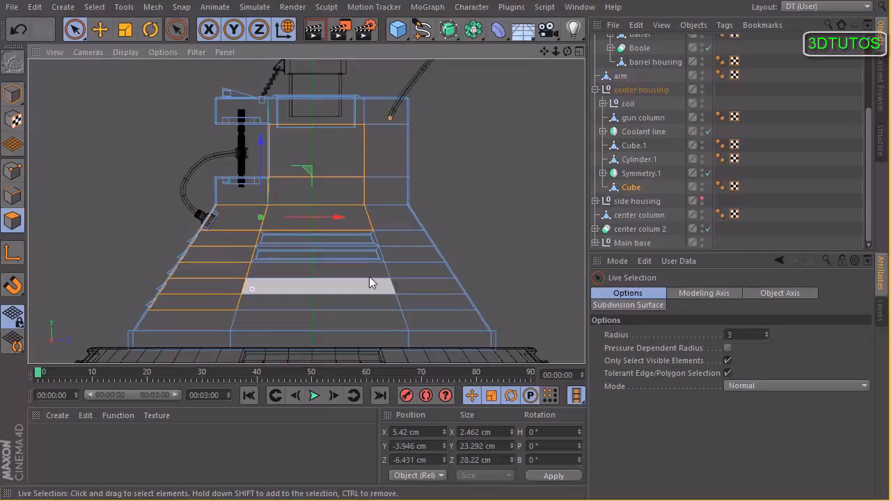
shift+click(431, 302)
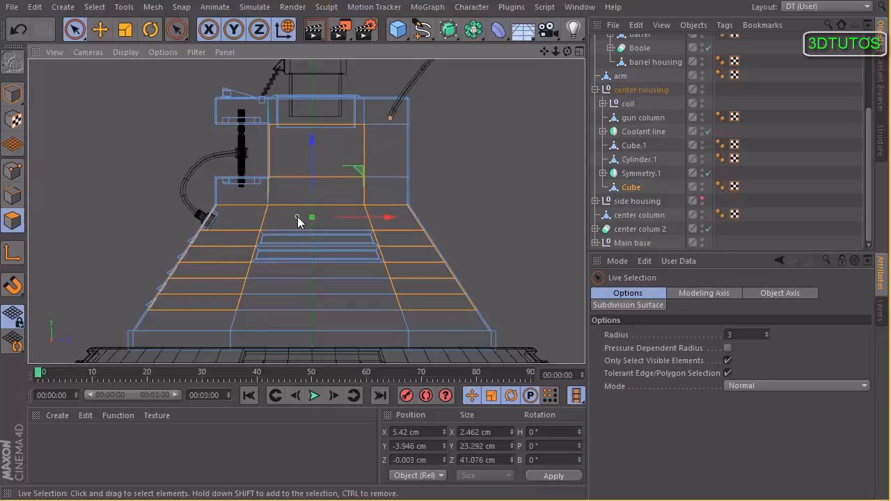
alt+drag(440, 151, 441, 158)
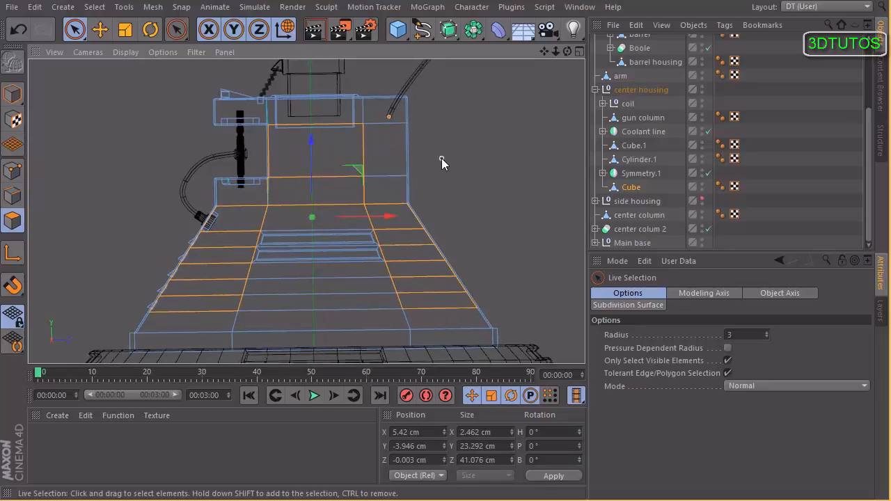
alt+drag(449, 106, 448, 107)
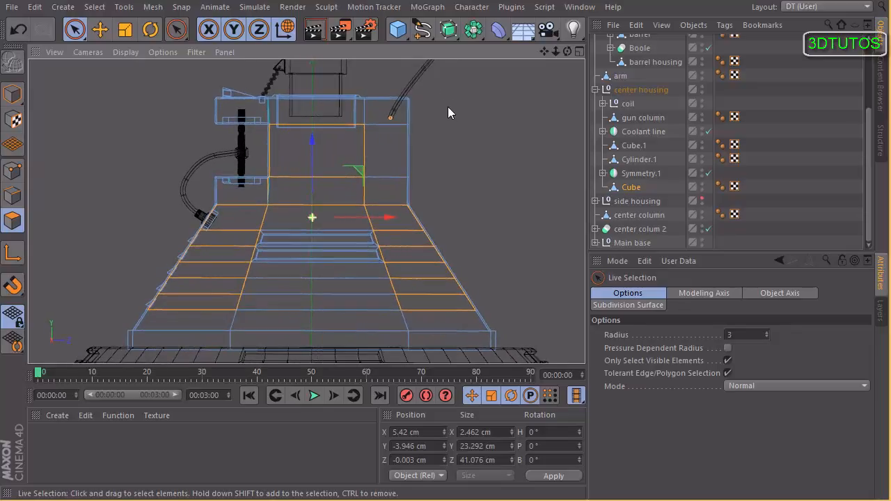
Turn off Only Select Visible Elements and reselect the panel polygons in the side view so the Cube's opposite flank is included
click(579, 51)
click(301, 52)
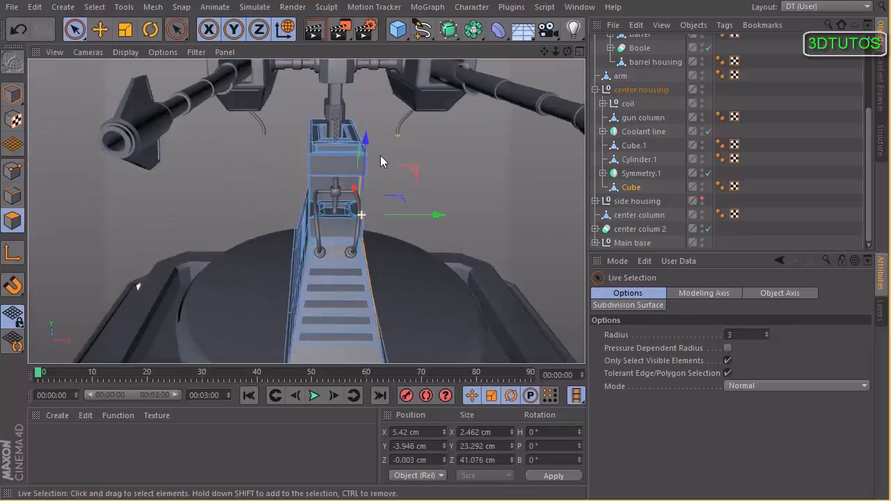
click(579, 52)
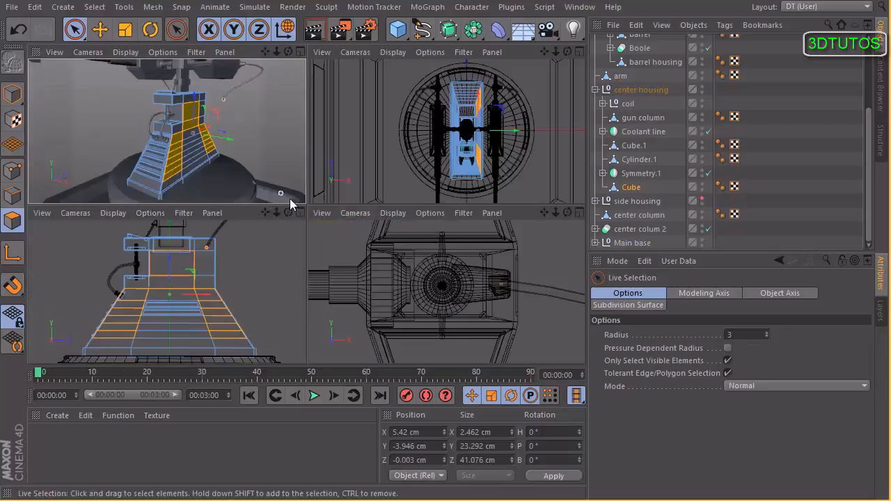
click(301, 212)
click(727, 361)
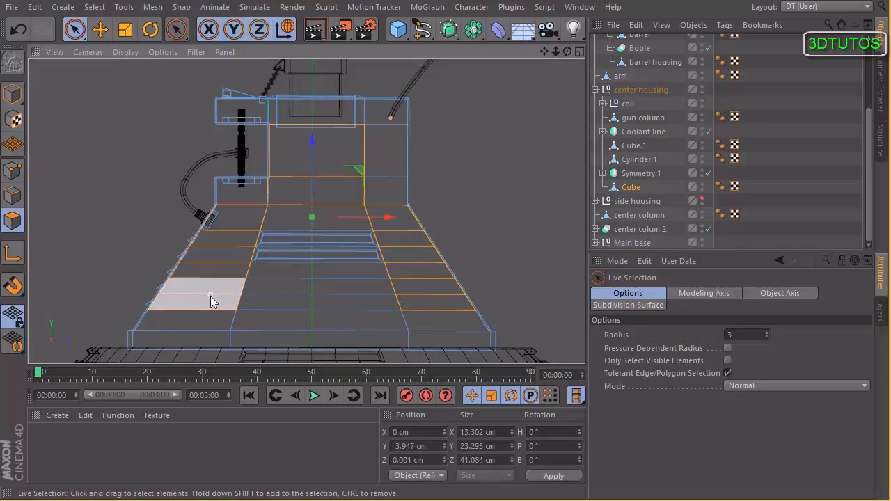
click(252, 220)
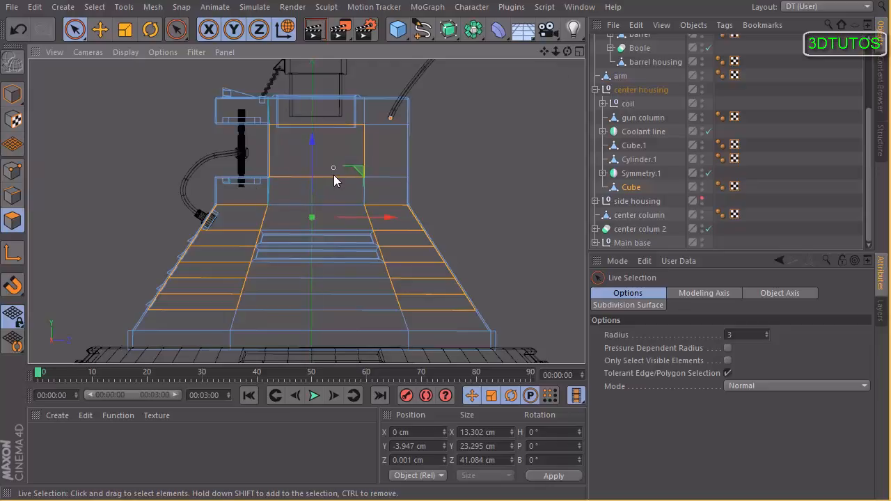
click(579, 52)
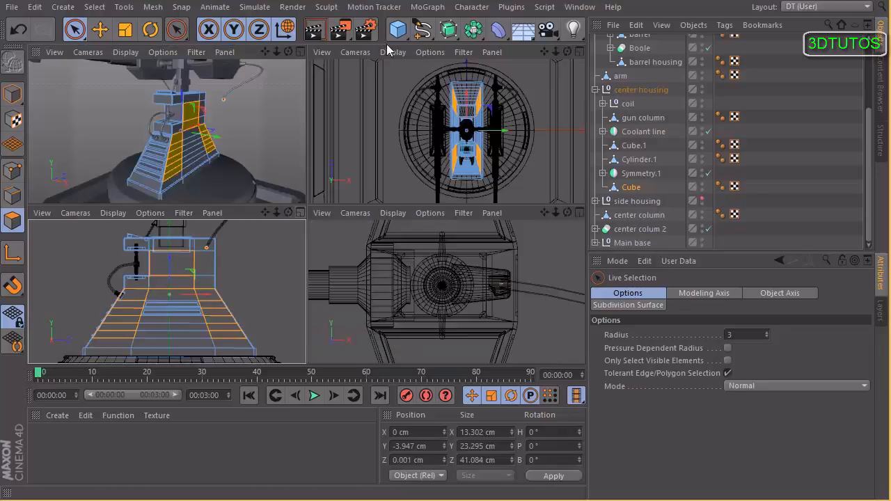
Inset the selected flank polygons of the Cube with Extrude Inner at an offset of about 0.48 cm
click(300, 52)
alt+drag(313, 179, 417, 159)
right_click(503, 159)
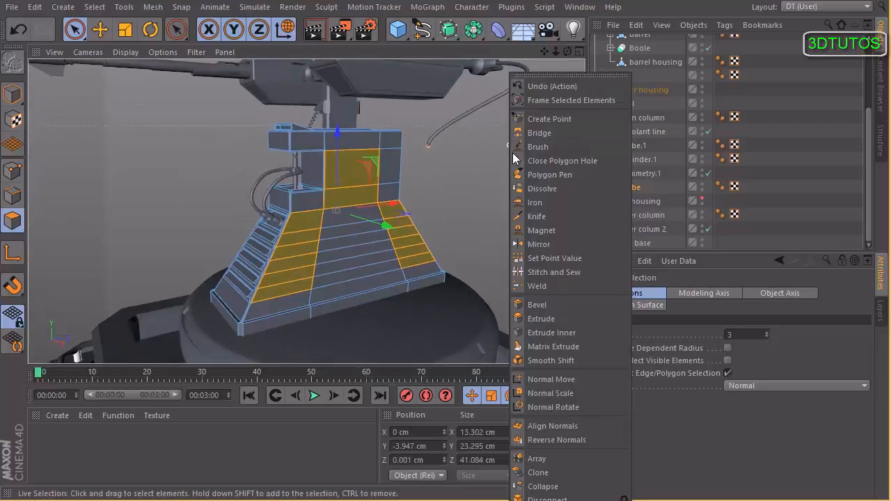
click(556, 328)
drag(486, 183, 452, 196)
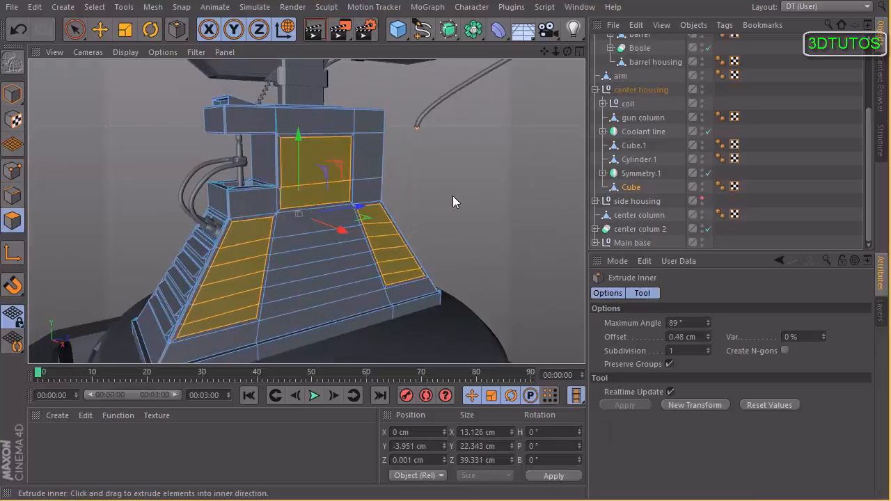
Extrude the inset flank polygons inward with an offset of about -0.23 cm to form recessed panels
right_click(452, 196)
click(485, 319)
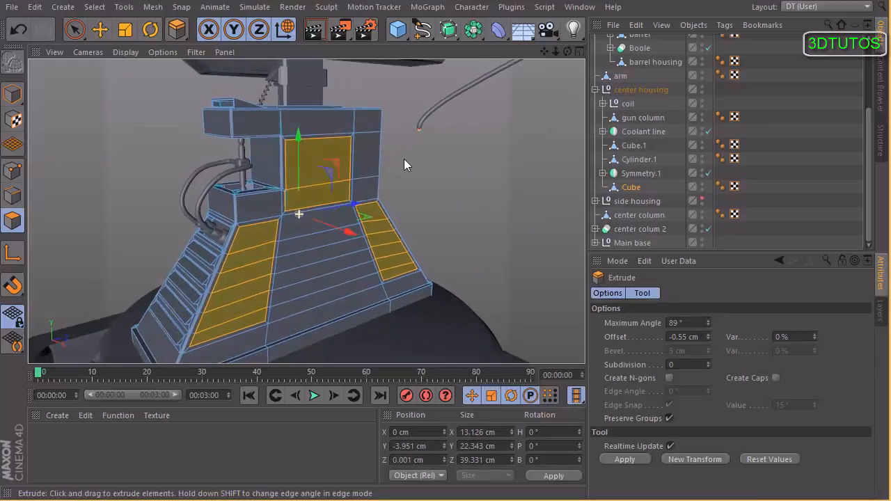
drag(396, 153, 384, 154)
Bevel the recessed panel polygons with about 0.2 cm offset and 0.2 cm extrusion
right_click(384, 154)
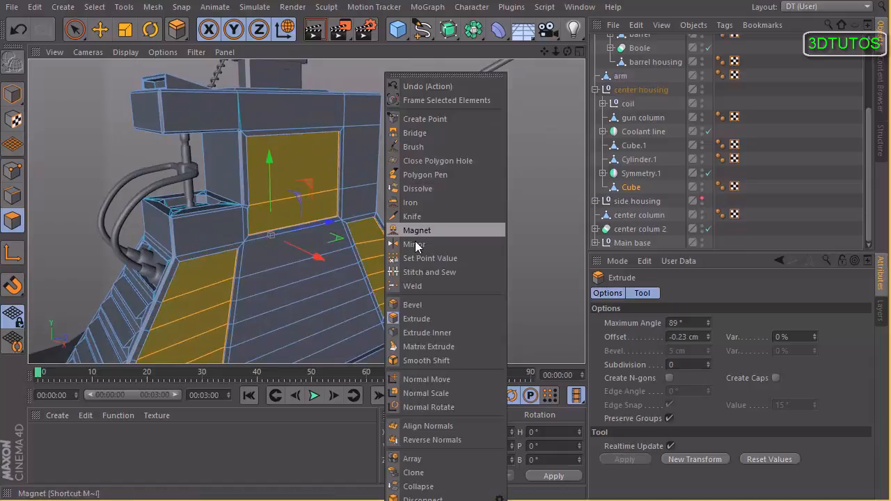
click(408, 306)
mouse_move(423, 194)
mouse_down()
mouse_move(433, 194)
mouse_move(416, 190)
mouse_up()
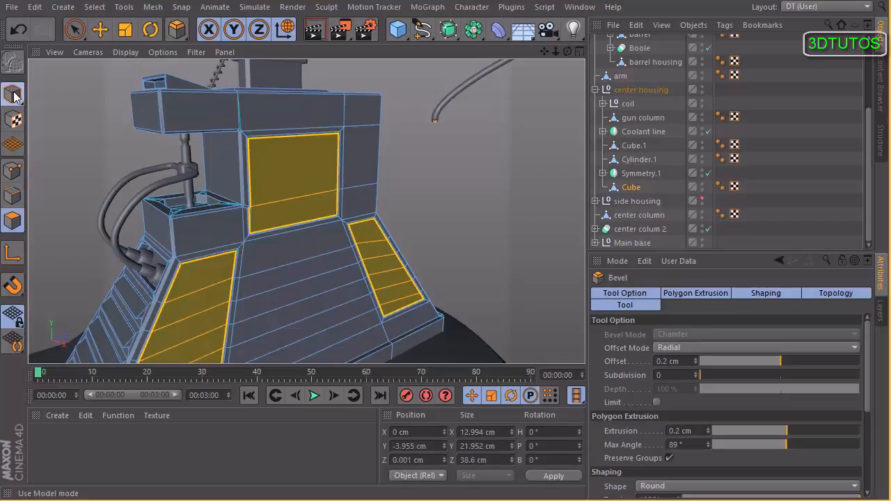
Switch to Model mode with the Move tool, deselect the Cube, and inspect the center housing and the turret's main base
click(12, 94)
key(e)
click(508, 183)
alt+right_drag(464, 181, 444, 198)
alt+drag(444, 198, 543, 215)
alt+drag(389, 164, 337, 187)
alt+right_drag(336, 188, 370, 185)
alt+drag(370, 185, 371, 224)
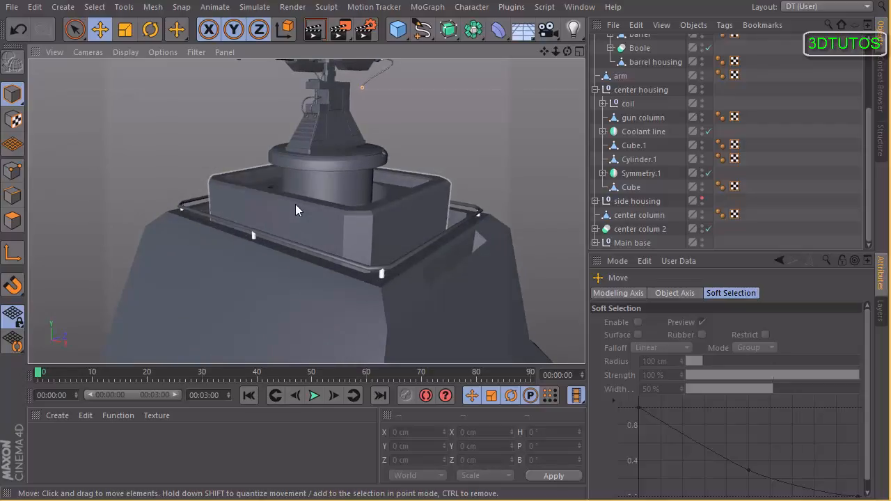